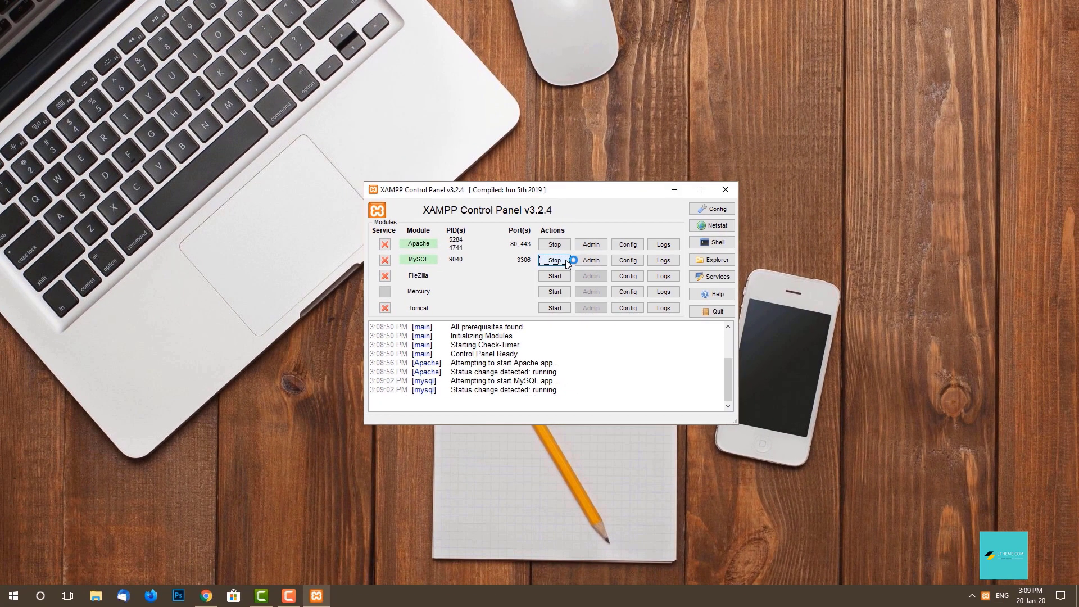
# Minimize the XAMPP Control Panel, leaving Apache and MySQL running.
pyautogui.click(674, 189)
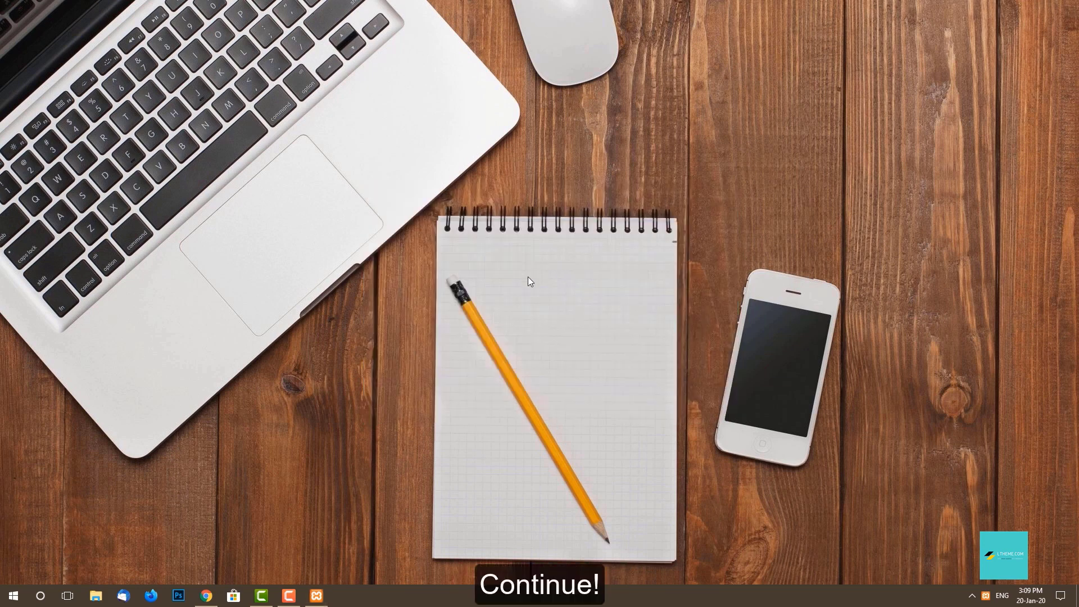
pyautogui.click(208, 595)
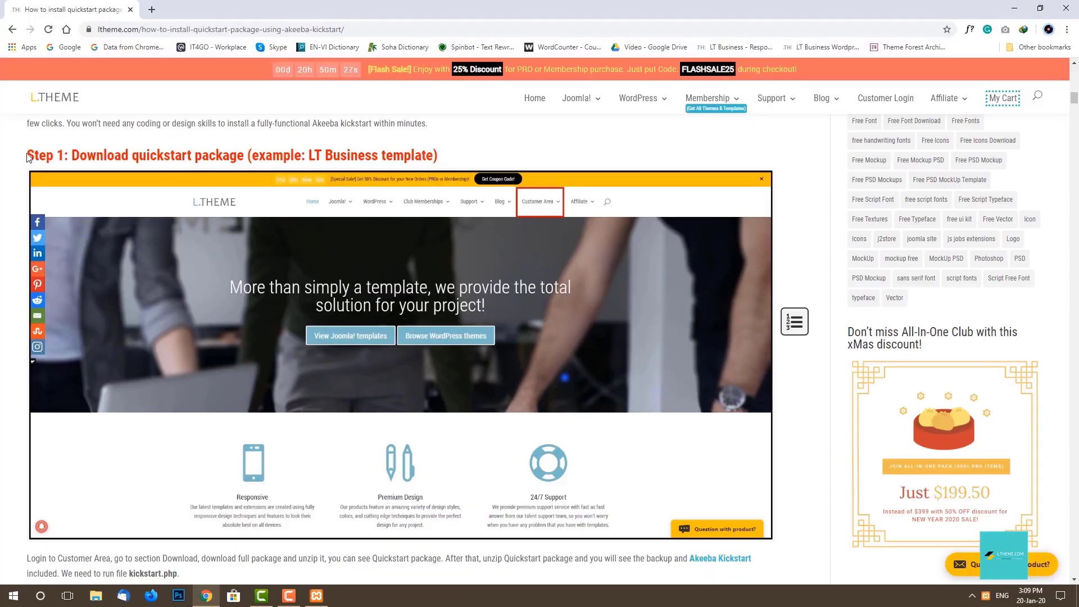
pyautogui.moveTo(26, 155); pyautogui.dragTo(443, 152)
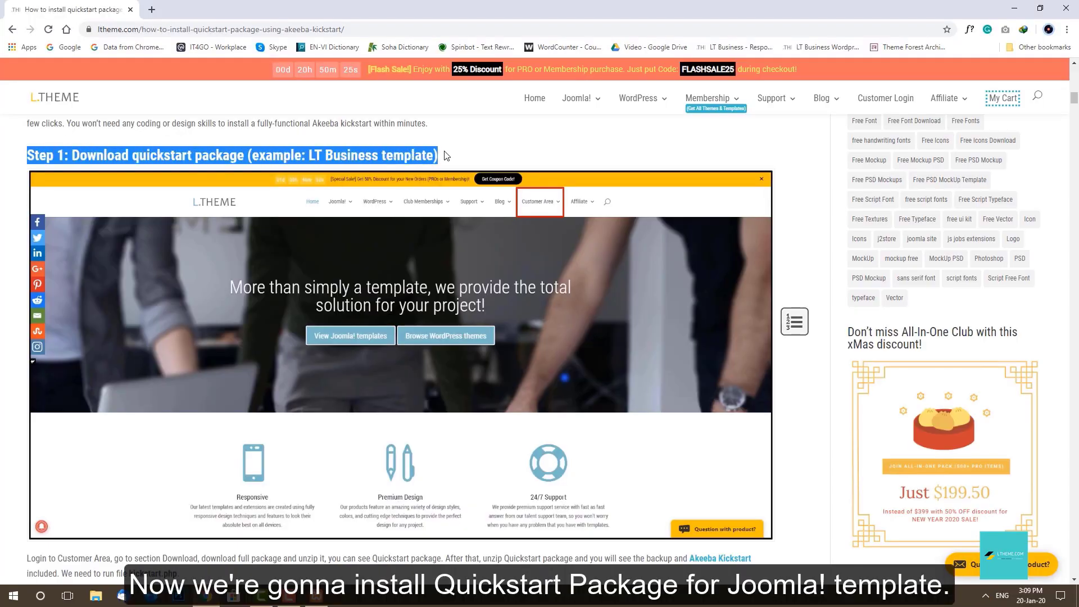
pyautogui.click(444, 155)
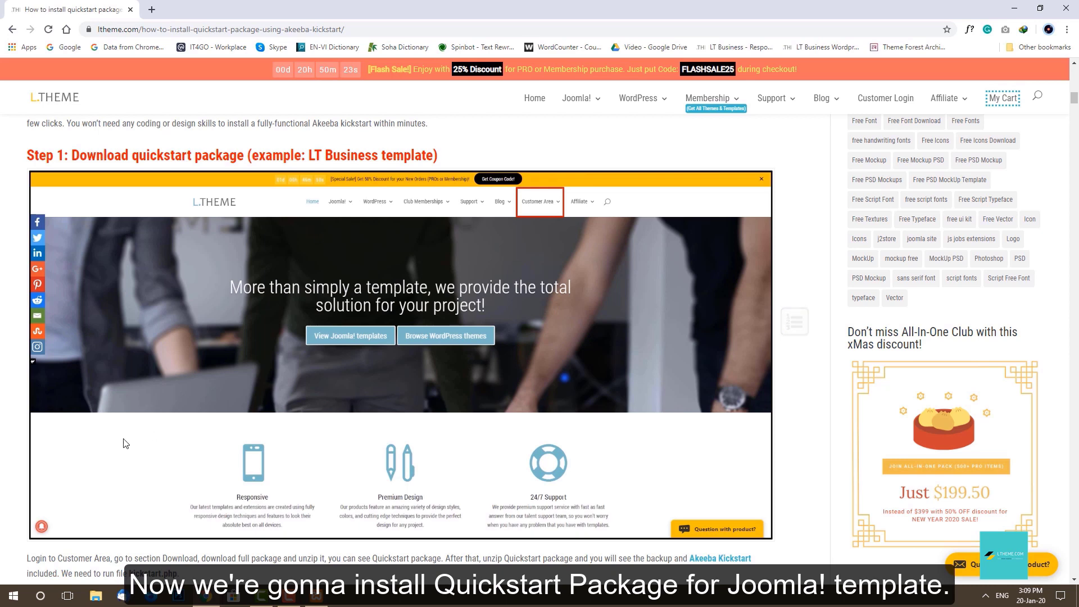
pyautogui.moveTo(28, 556); pyautogui.dragTo(183, 575)
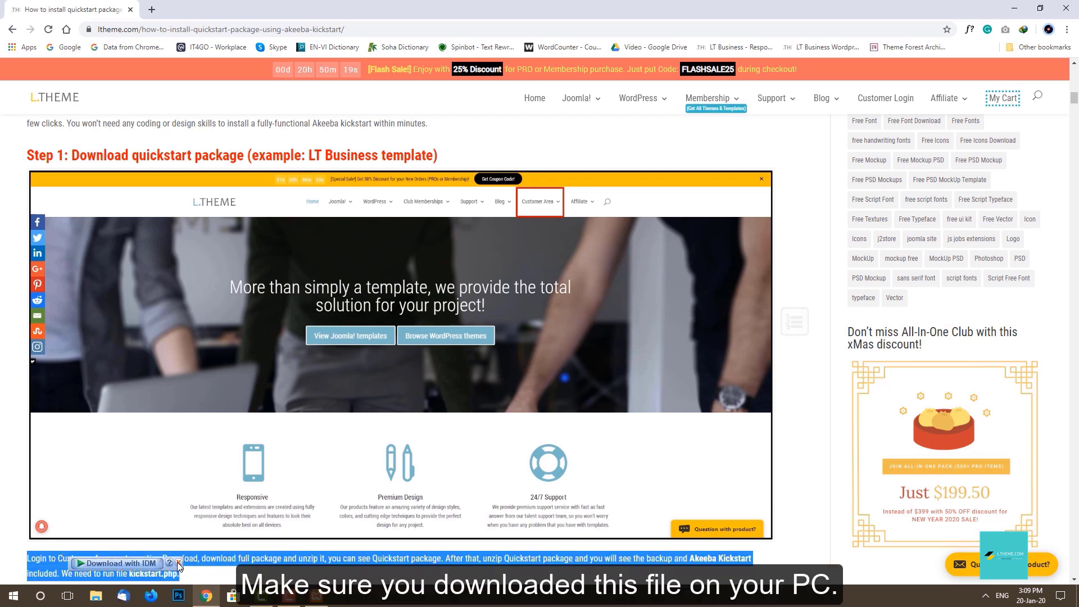
pyautogui.click(178, 562)
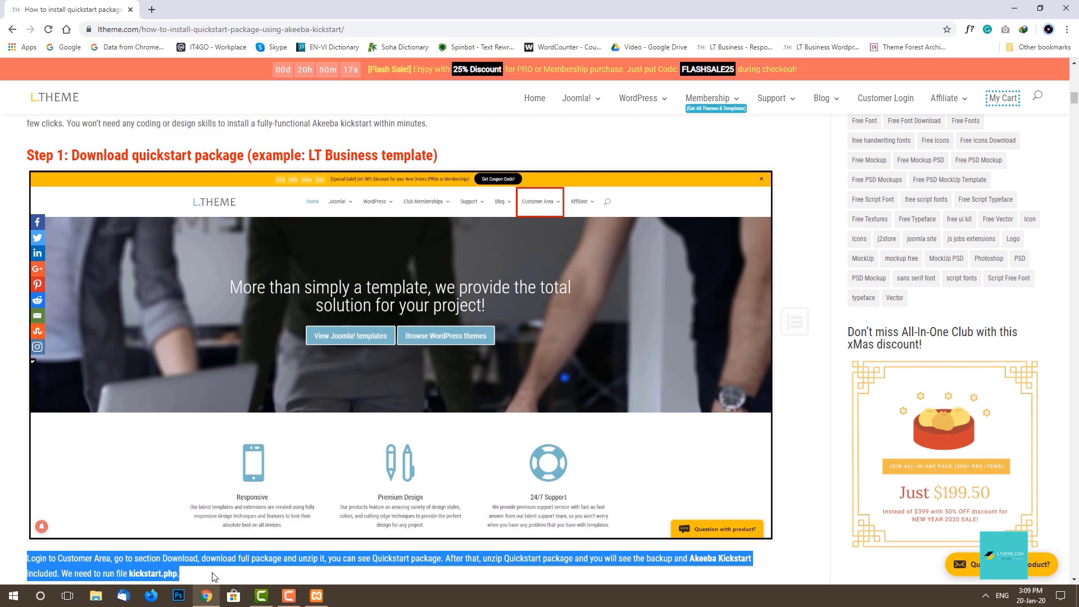
pyautogui.click(212, 577)
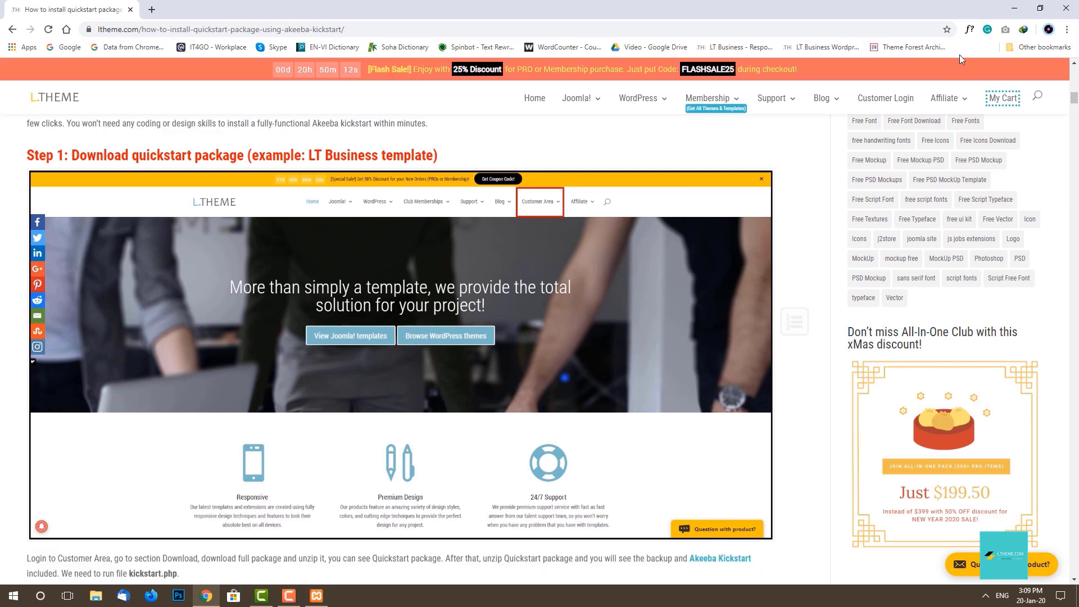
pyautogui.click(1015, 8)
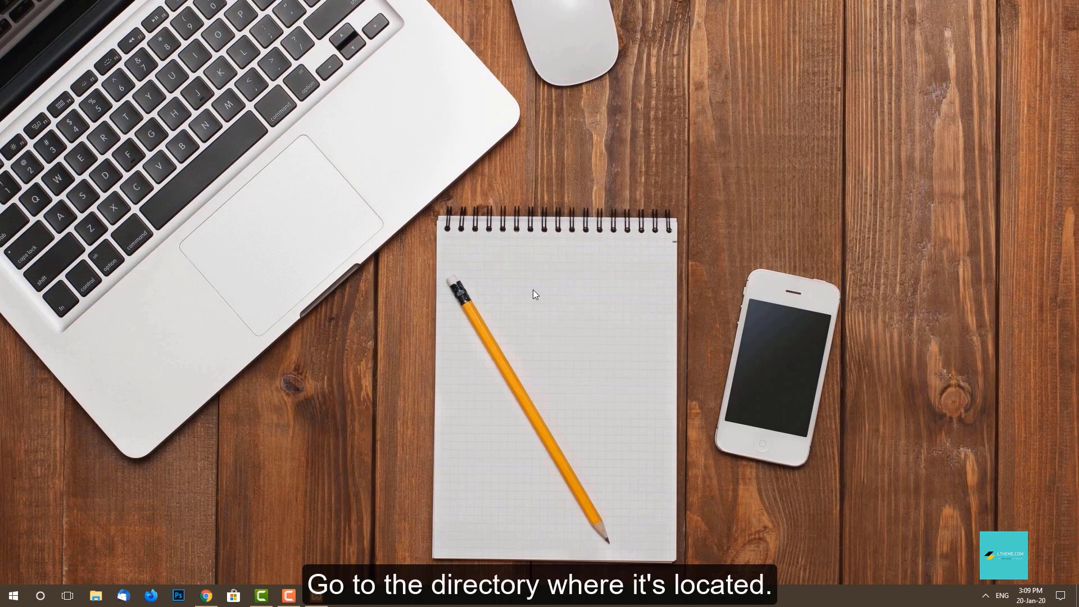
# Extract the lt_business_joomla archive in Downloads into an lt_business_joomla folder.
pyautogui.click(95, 596)
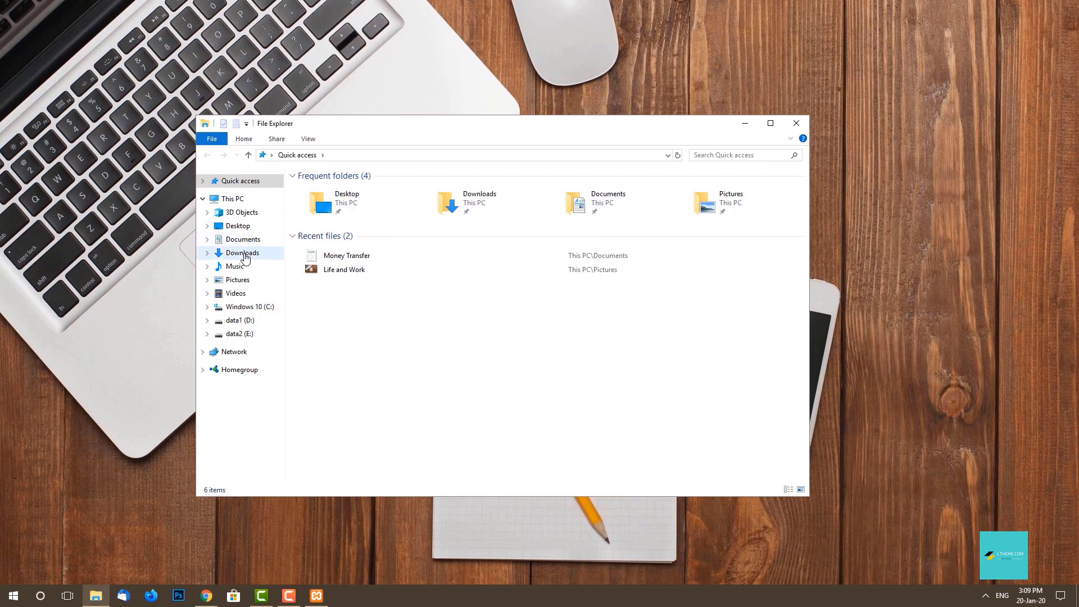
pyautogui.click(242, 253)
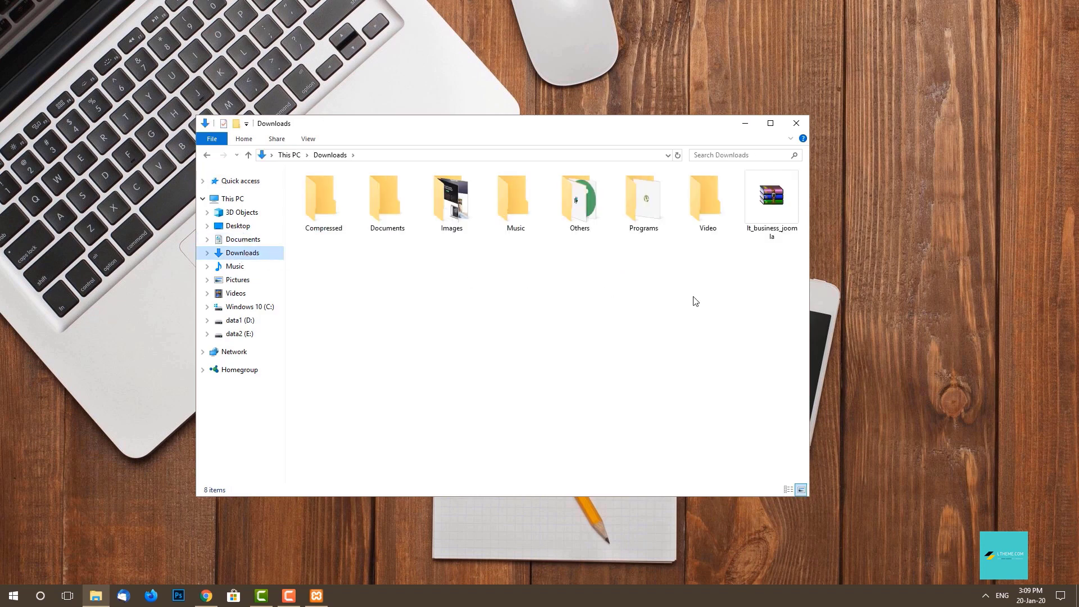
pyautogui.click(776, 209)
pyautogui.rightClick(771, 198)
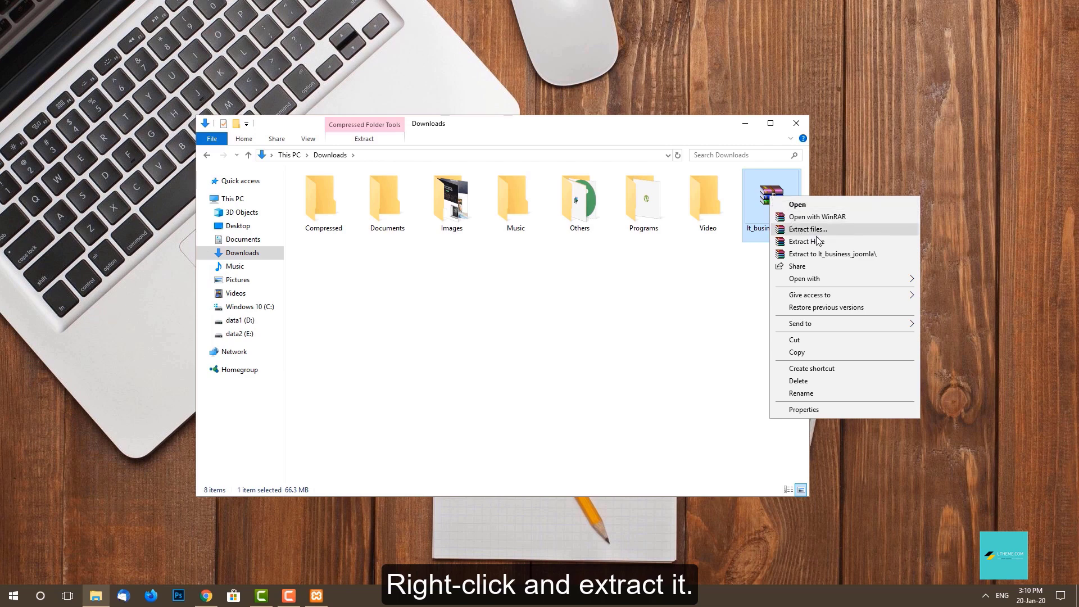
pyautogui.click(894, 257)
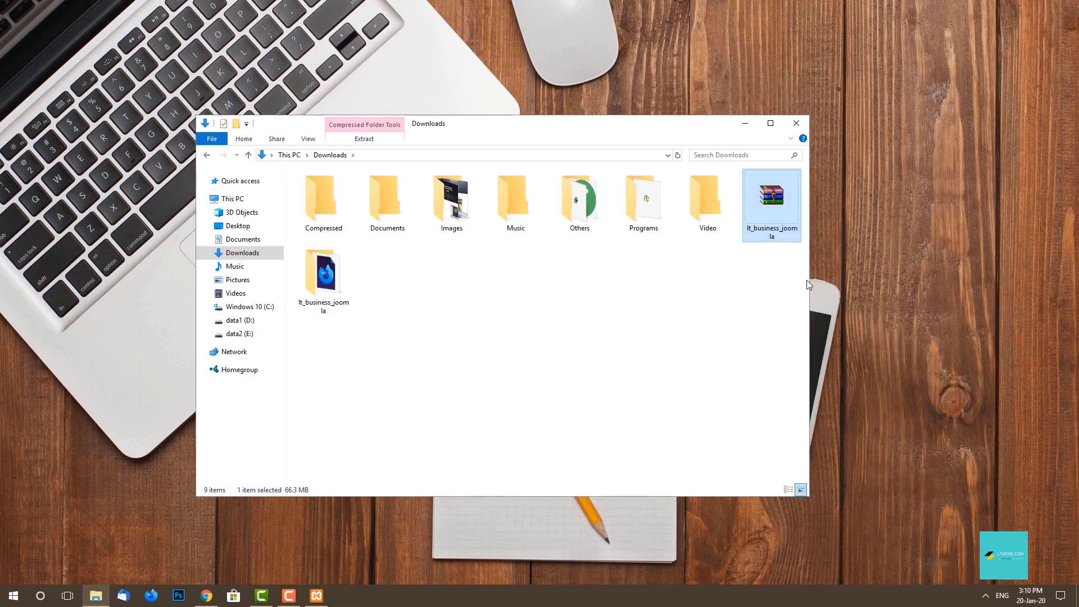
# Open the extracted lt_business_joomla folder to view its documentation and two ZIP archives.
pyautogui.click(591, 297)
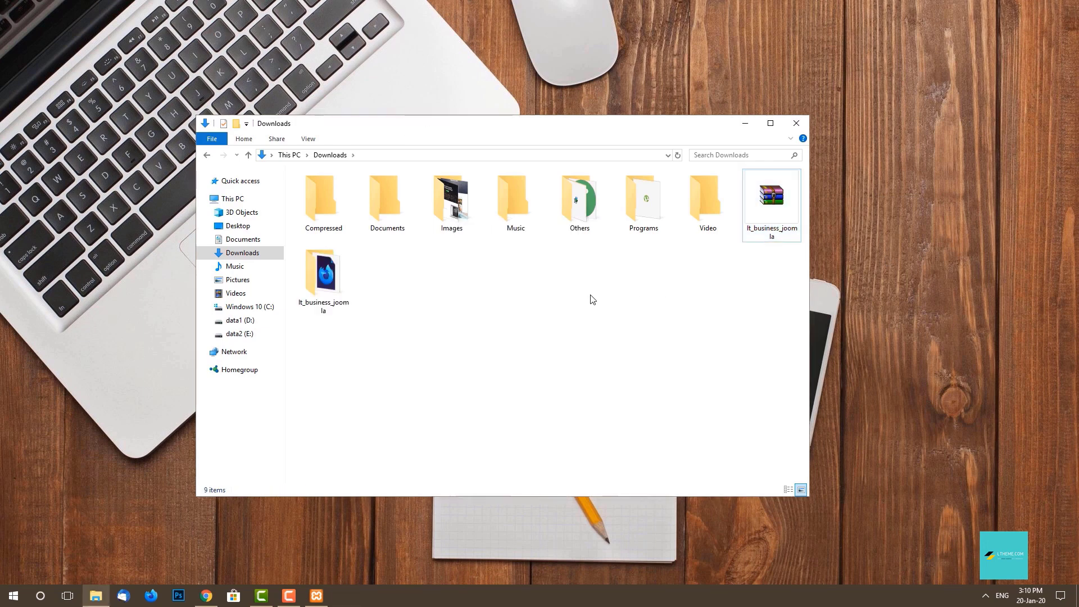
pyautogui.doubleClick(336, 288)
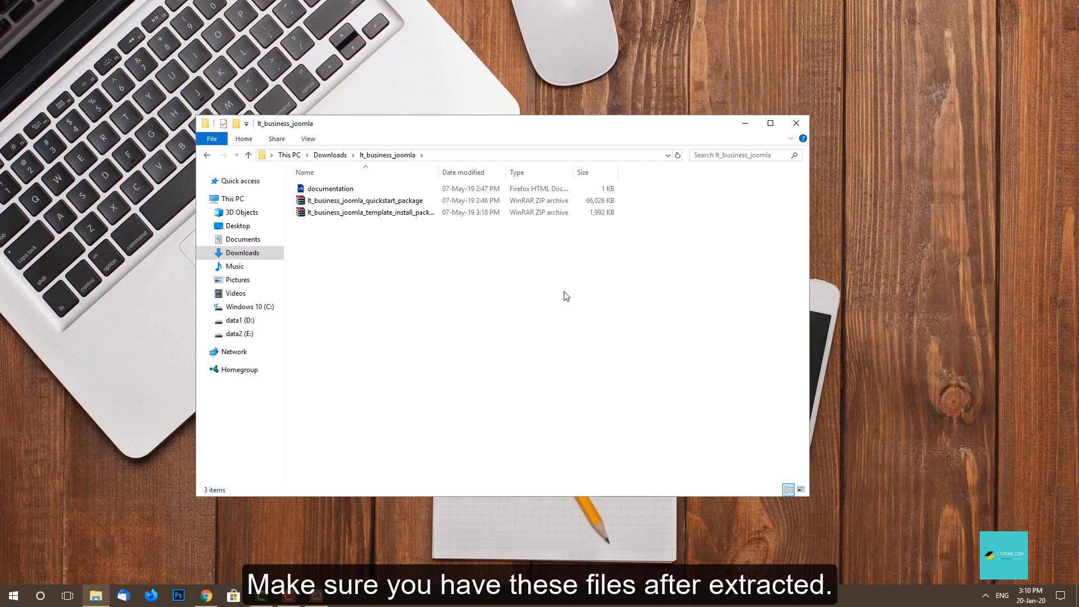
pyautogui.moveTo(567, 297); pyautogui.dragTo(327, 192)
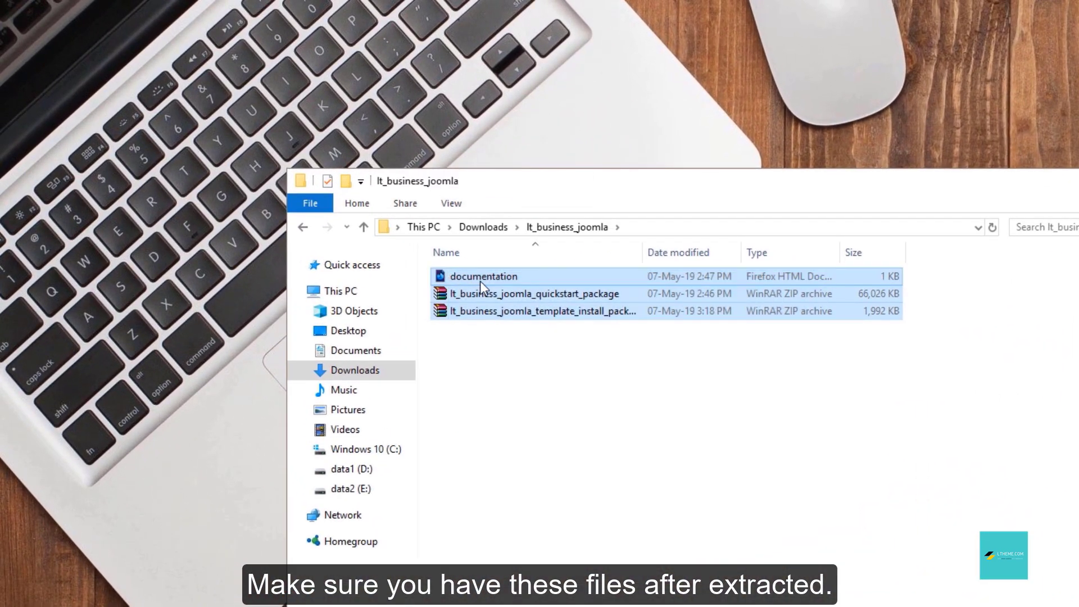
pyautogui.click(510, 393)
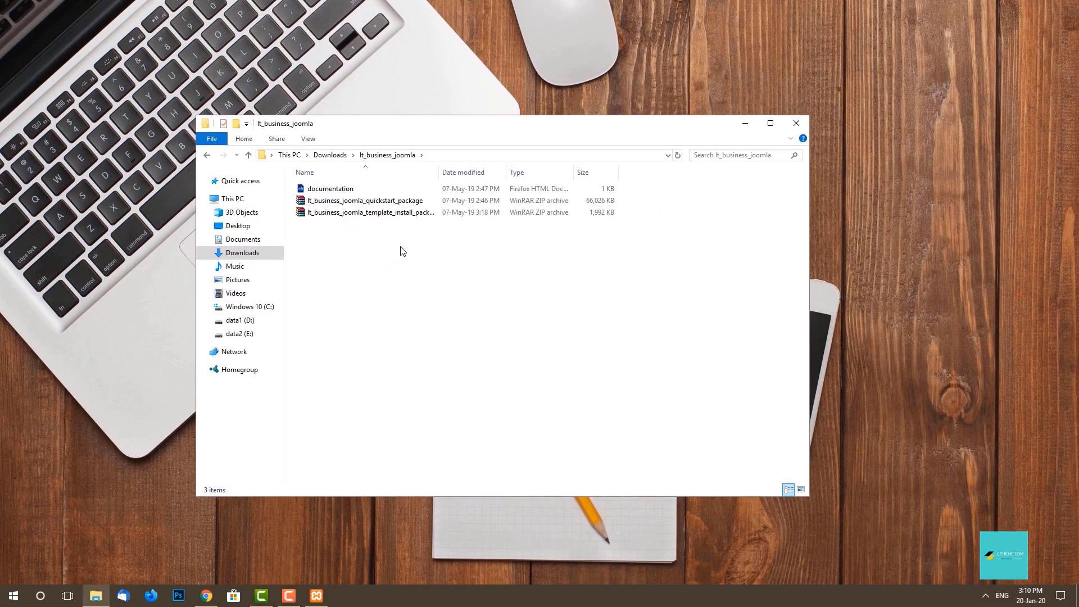
# Extract the quickstart_package ZIP into its own folder and open it.
pyautogui.click(442, 204)
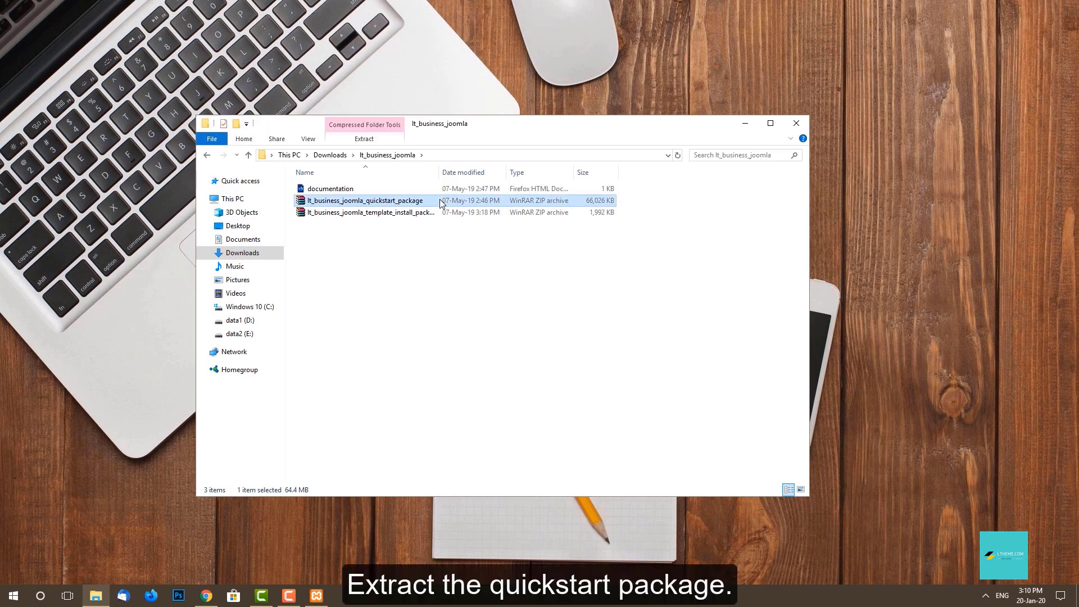
pyautogui.rightClick(441, 203)
pyautogui.click(627, 259)
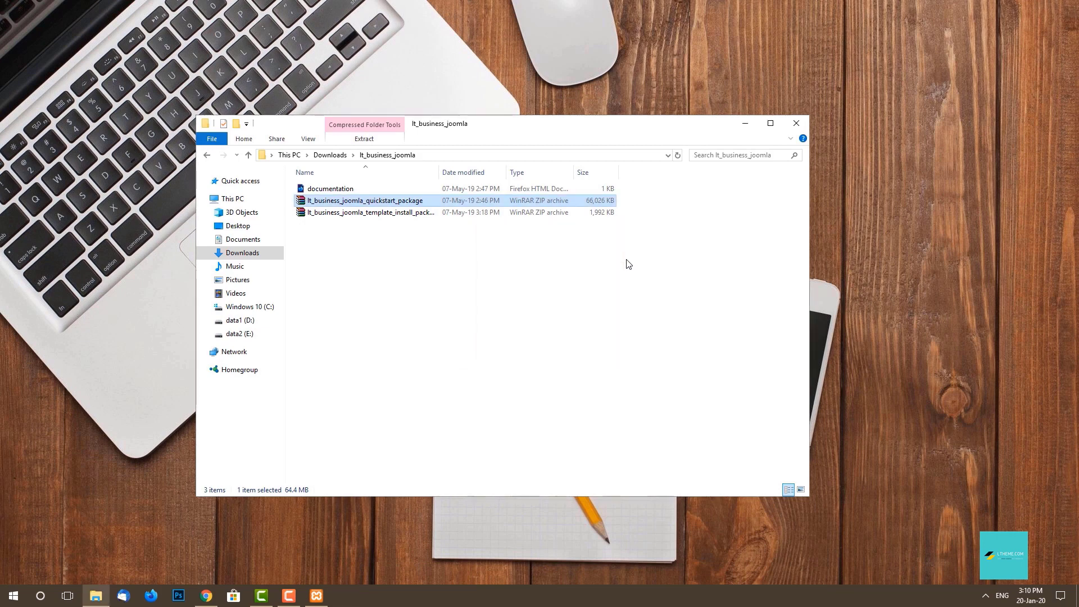
pyautogui.click(420, 236)
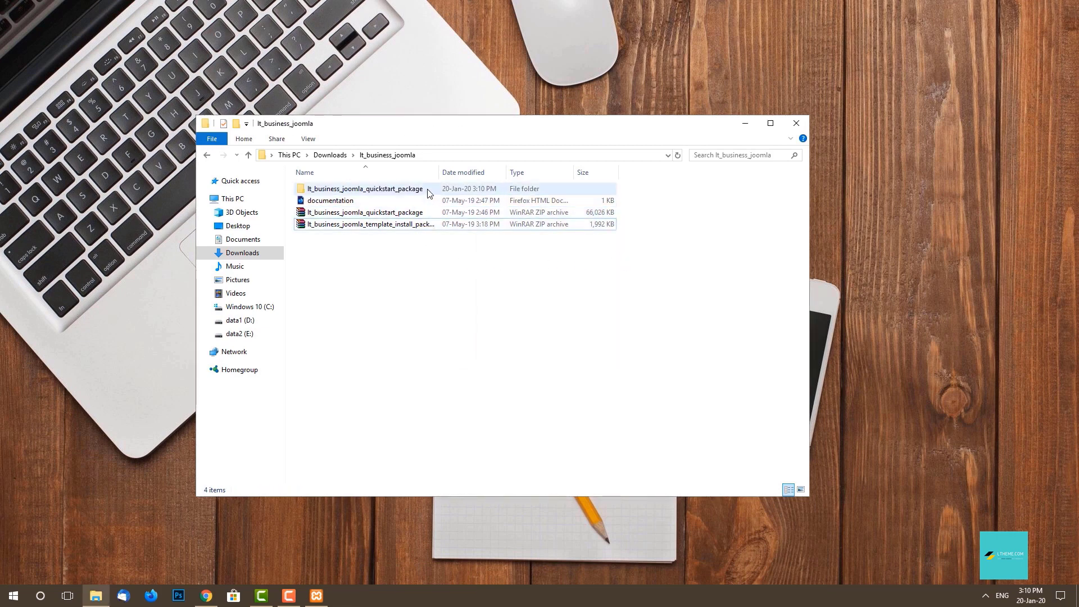
pyautogui.doubleClick(428, 192)
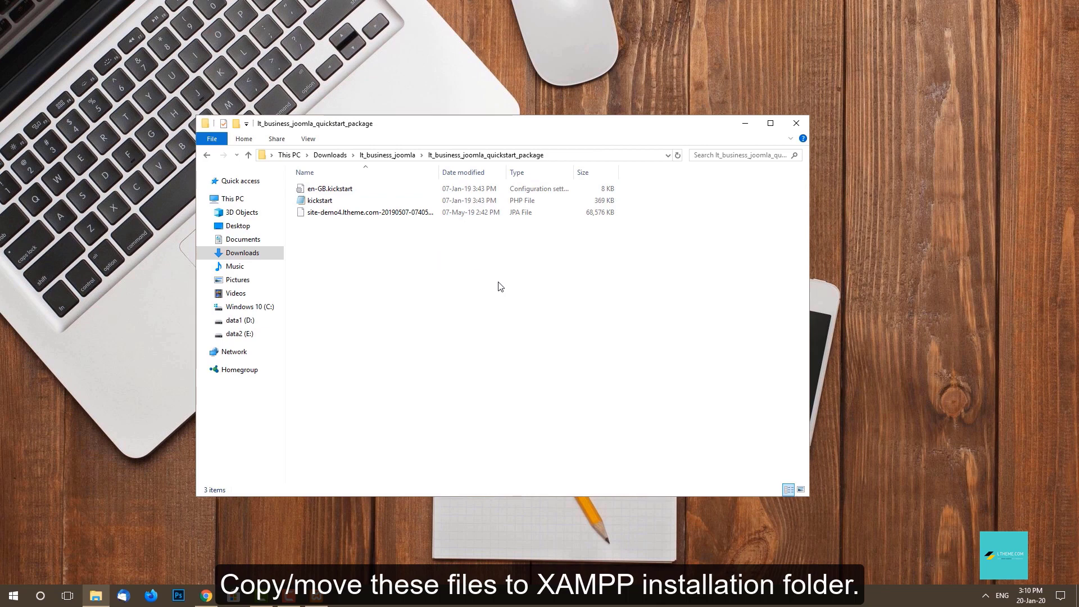
# Copy the three quickstart files: en-GB.kickstart, kickstart and the site-demo4 JPA.
pyautogui.moveTo(531, 284); pyautogui.dragTo(303, 183)
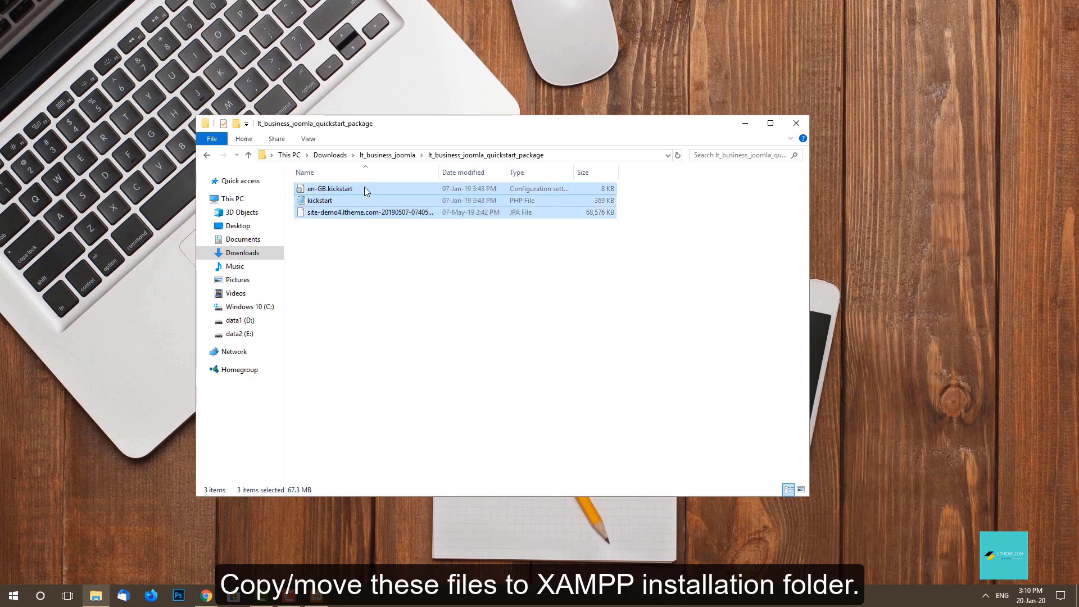
pyautogui.rightClick(364, 188)
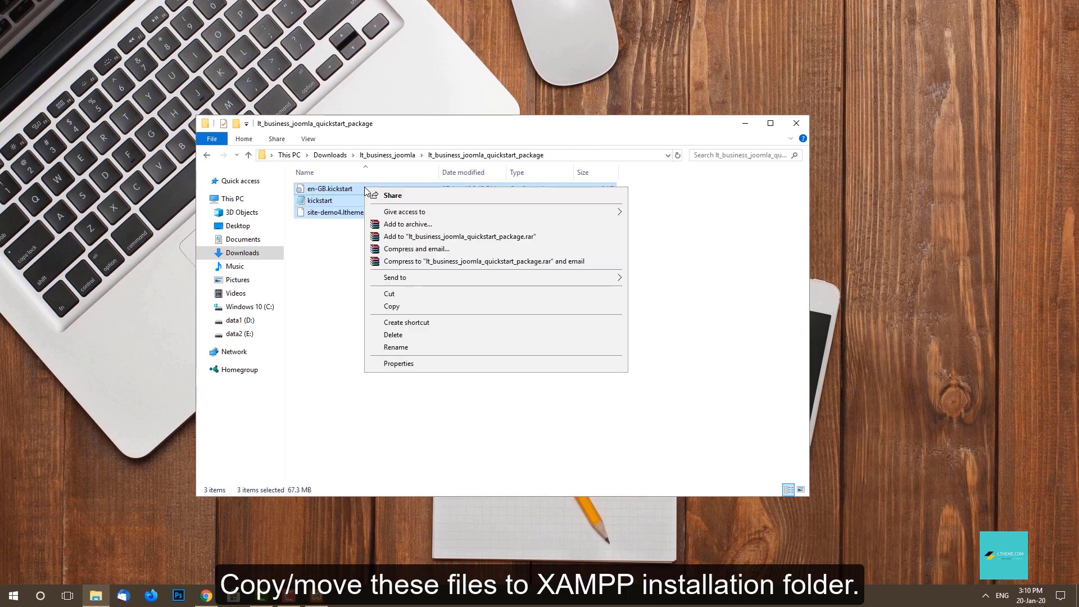
pyautogui.click(437, 307)
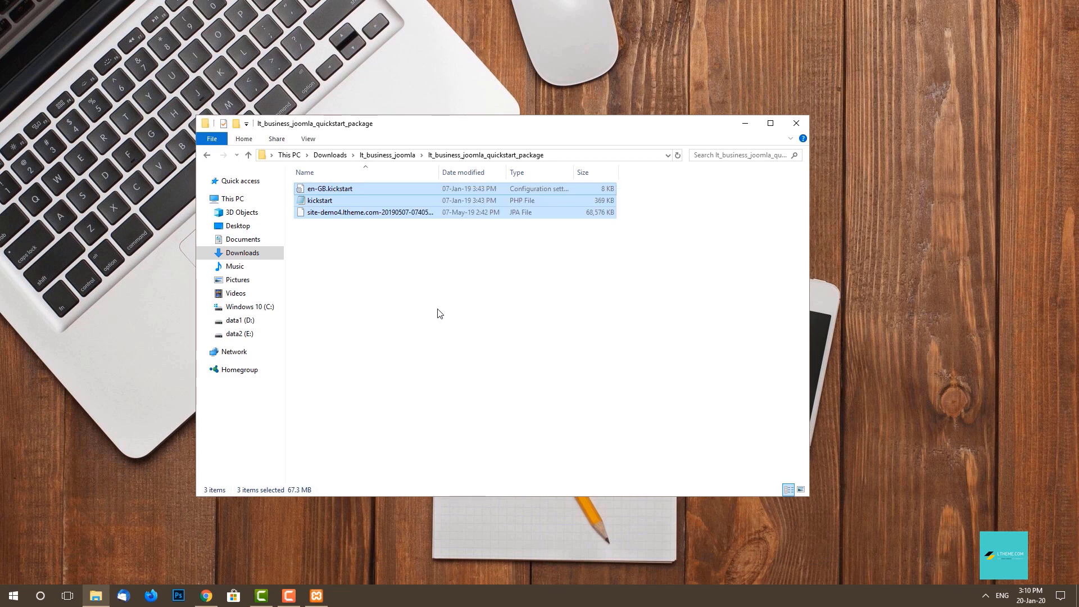
# Create a new folder named lt-business inside C:\xampp\htdocs.
pyautogui.click(259, 308)
pyautogui.doubleClick(357, 295)
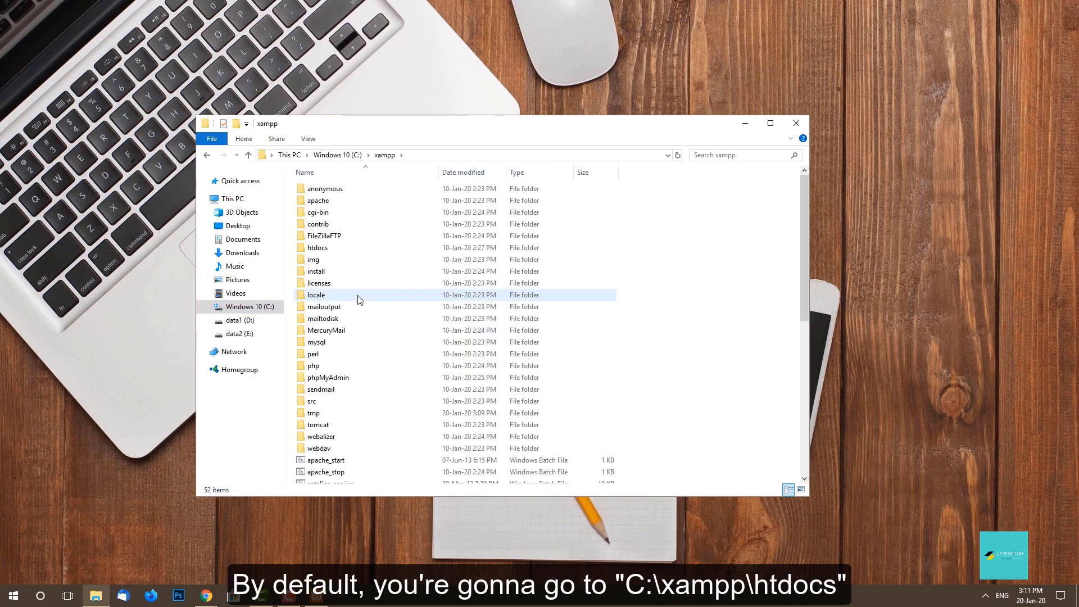
pyautogui.doubleClick(371, 248)
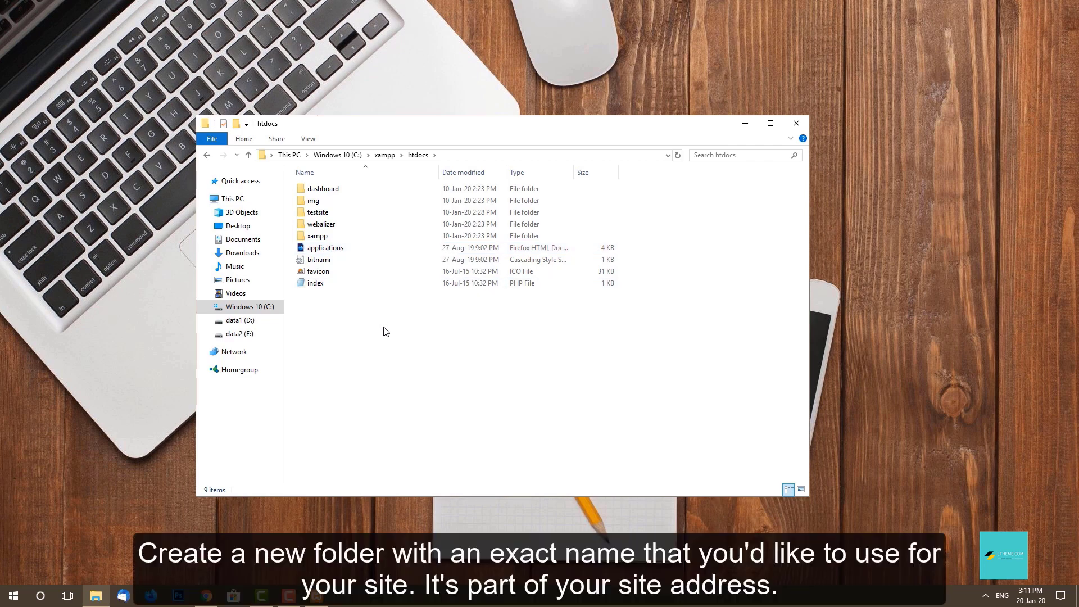
pyautogui.rightClick(386, 331)
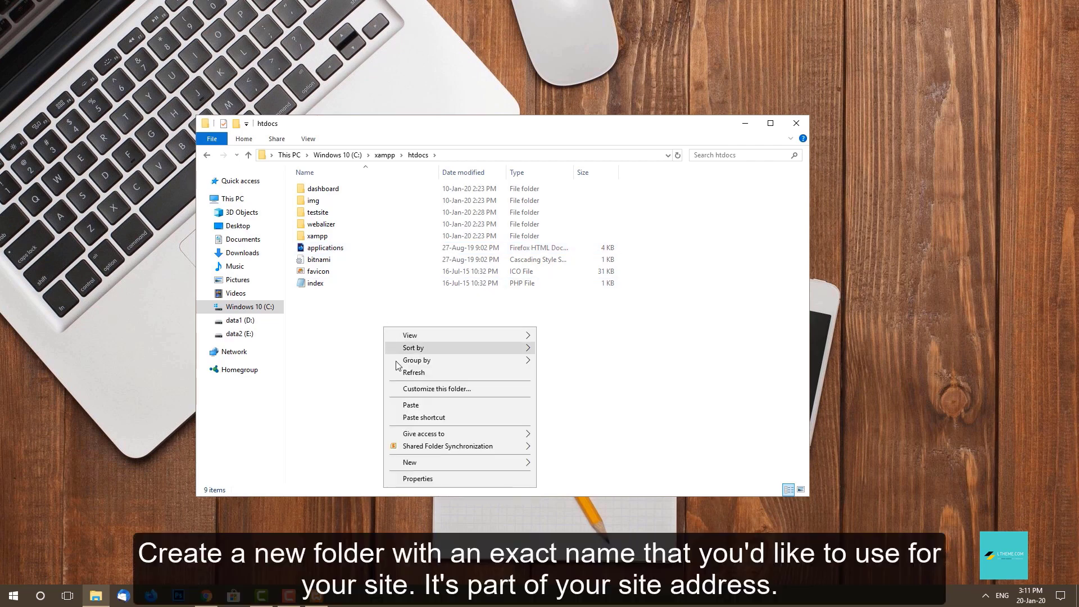
pyautogui.moveTo(481, 462)
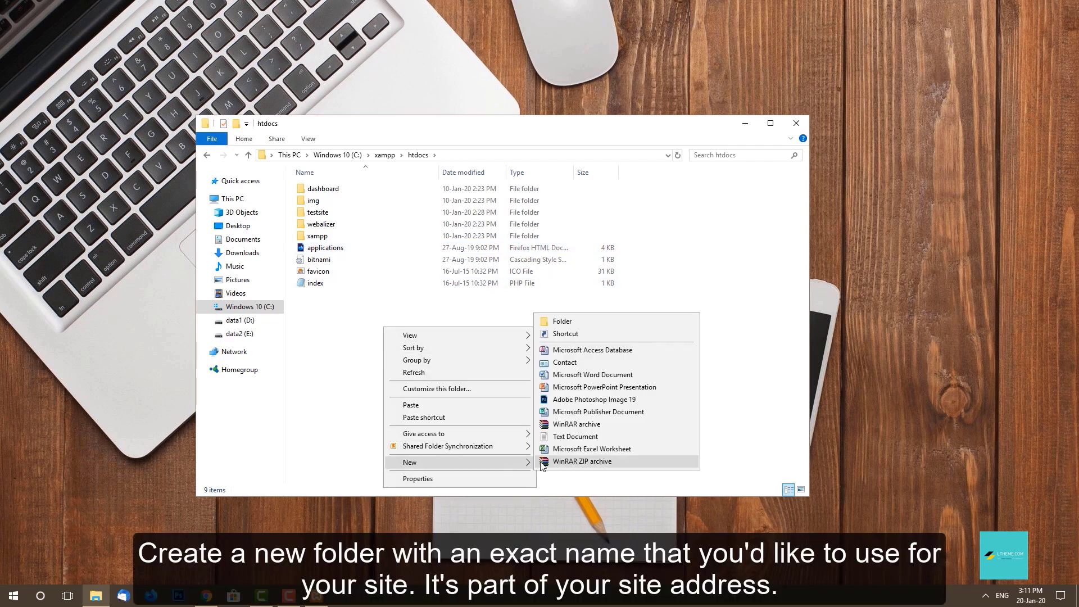
pyautogui.click(643, 320)
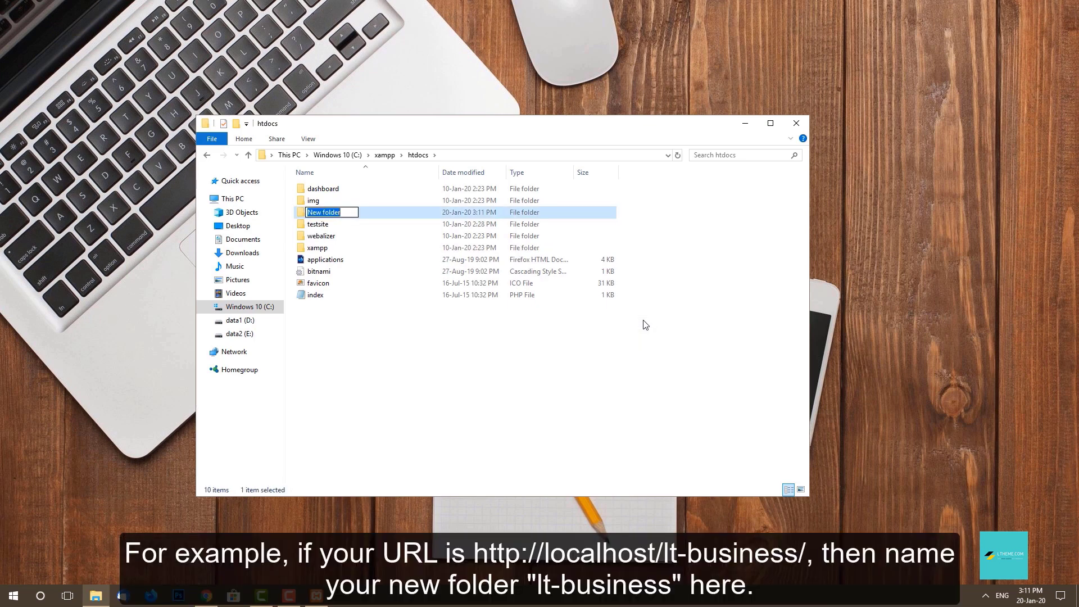
pyautogui.write('lt-business')
pyautogui.press('Return')
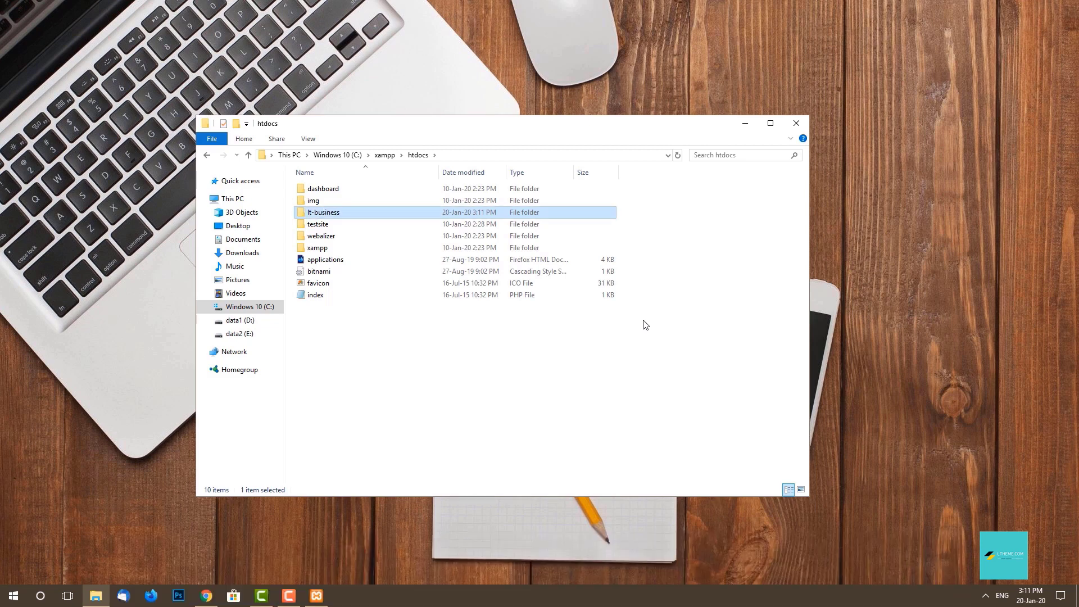
# Paste the three quickstart files into lt-business, refresh the listing and minimize Explorer.
pyautogui.doubleClick(392, 217)
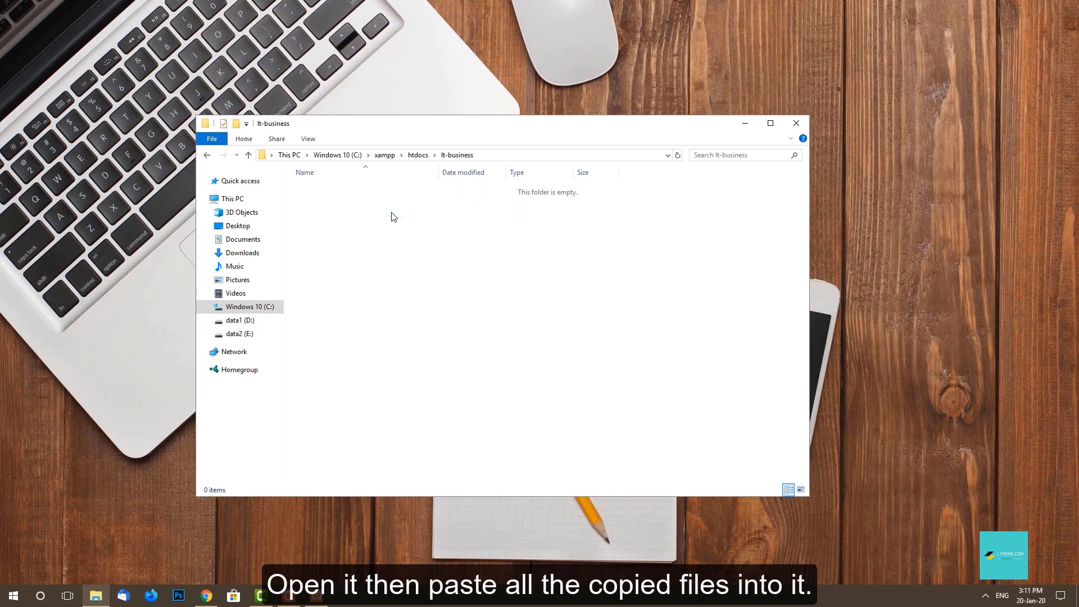
pyautogui.rightClick(392, 213)
pyautogui.click(473, 288)
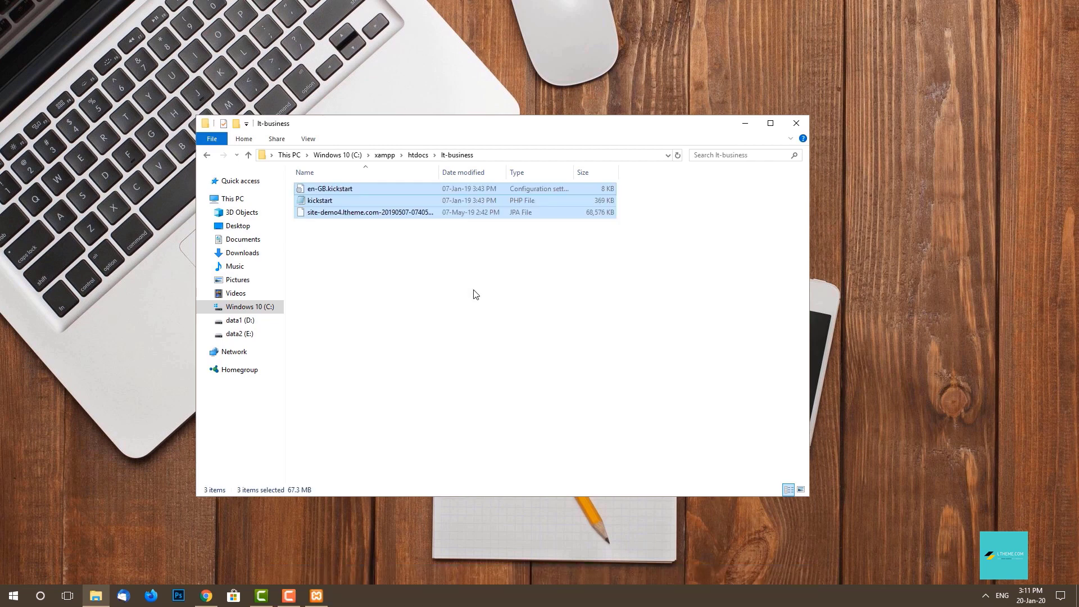
pyautogui.rightClick(474, 290)
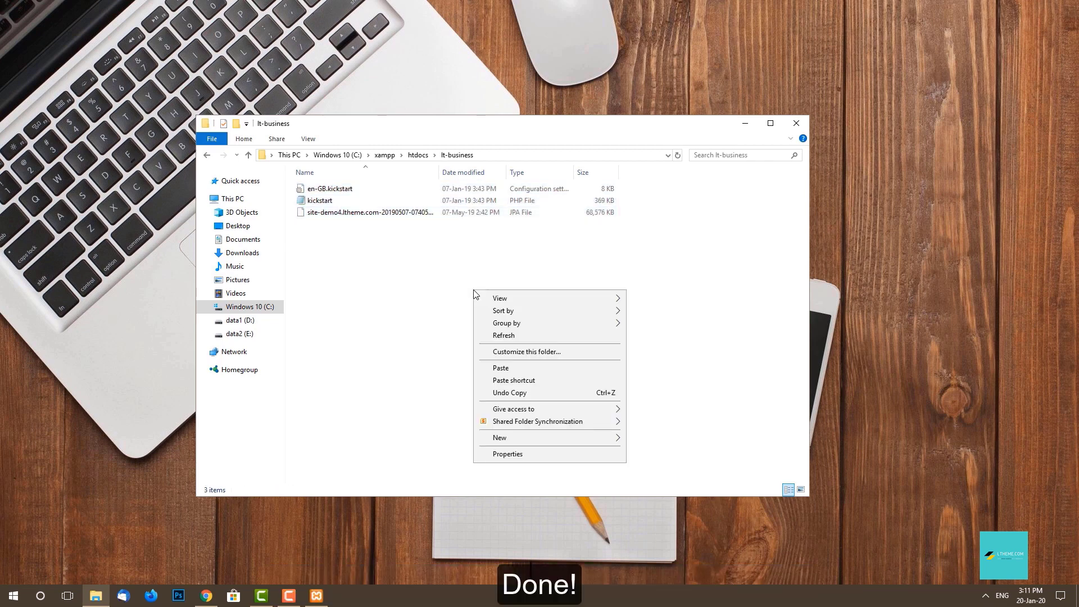
pyautogui.click(512, 332)
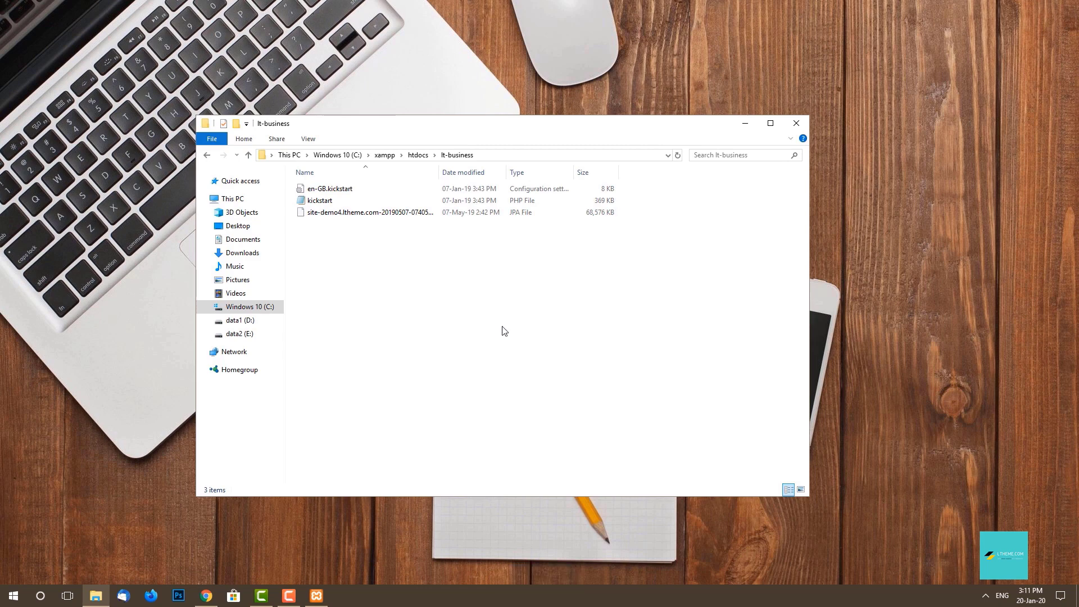
pyautogui.click(746, 123)
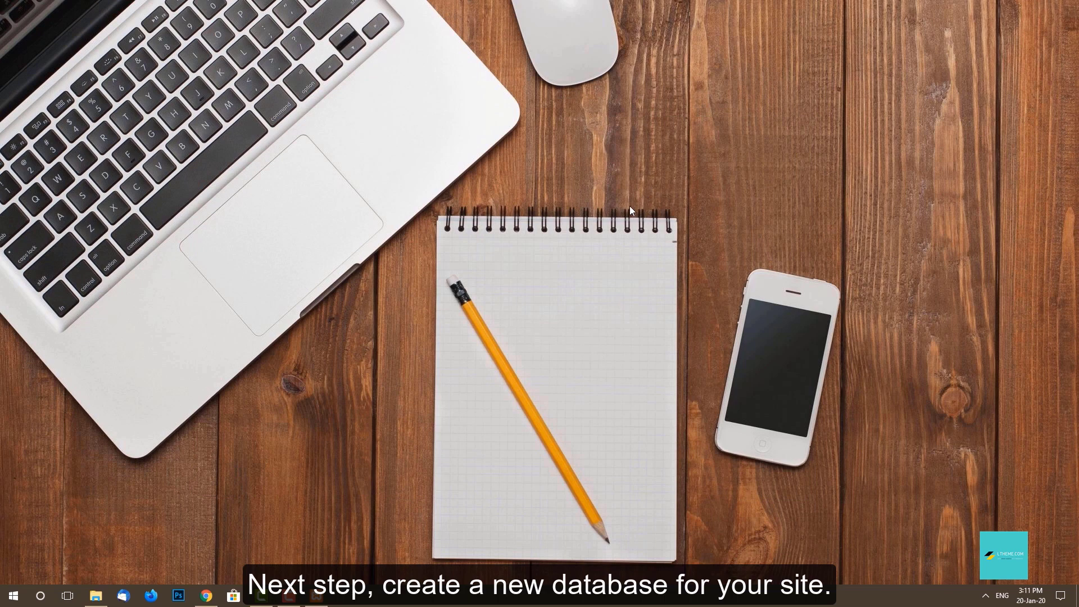
# Load localhost in a new Chrome tab and go to phpMyAdmin from the XAMPP dashboard.
pyautogui.click(204, 599)
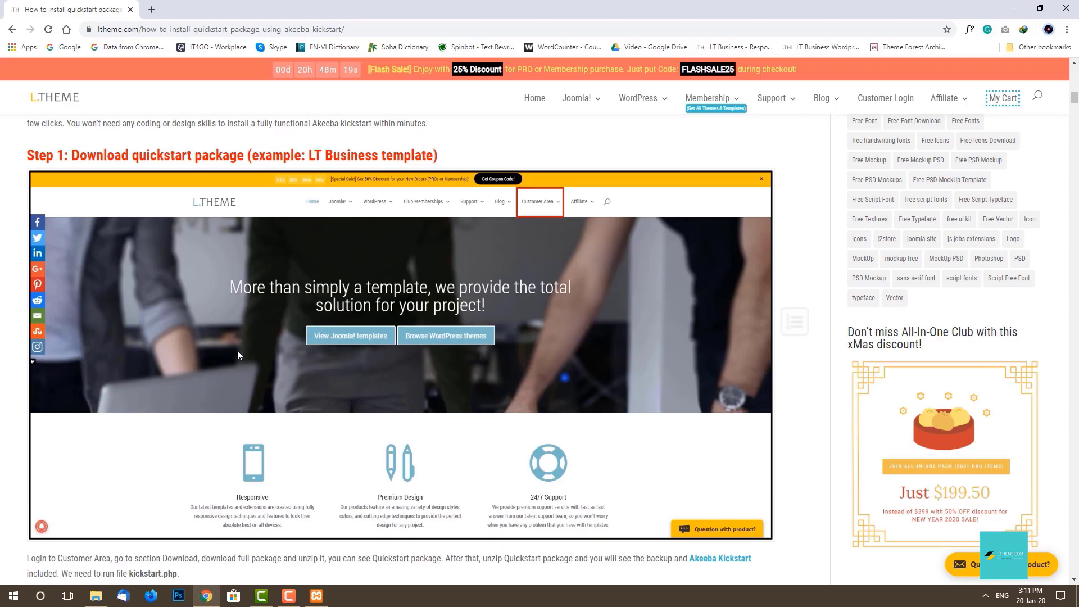
pyautogui.click(151, 10)
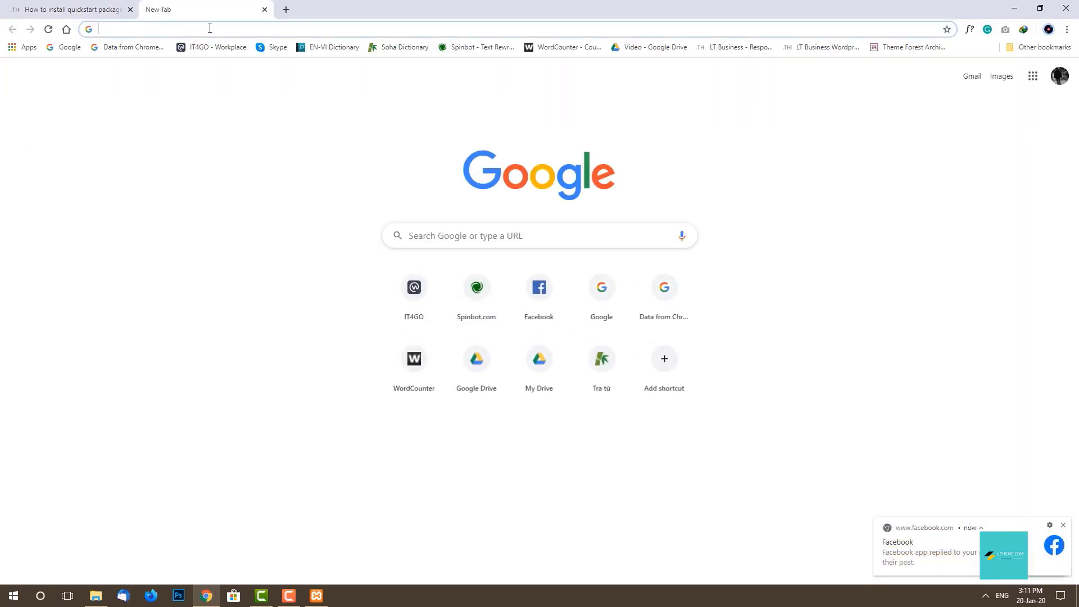
pyautogui.write('local')
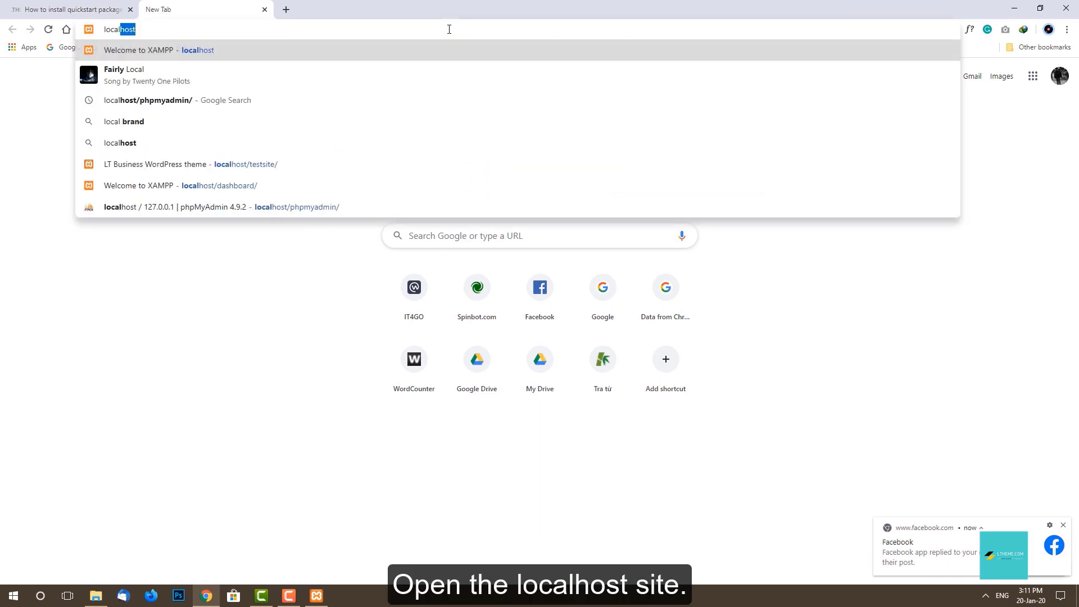
pyautogui.write('host')
pyautogui.press('Return')
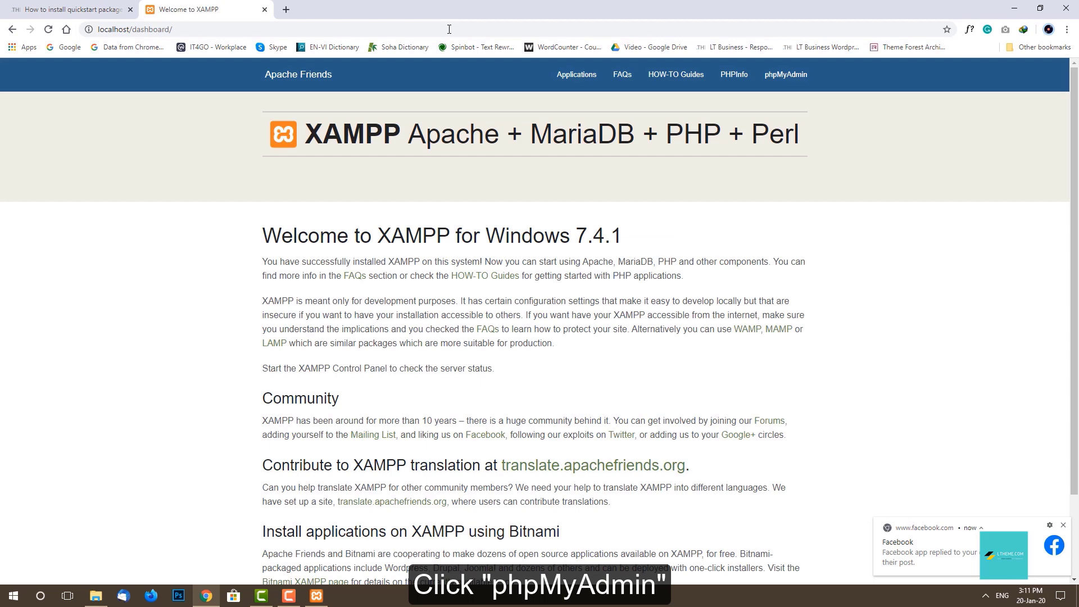
pyautogui.click(795, 76)
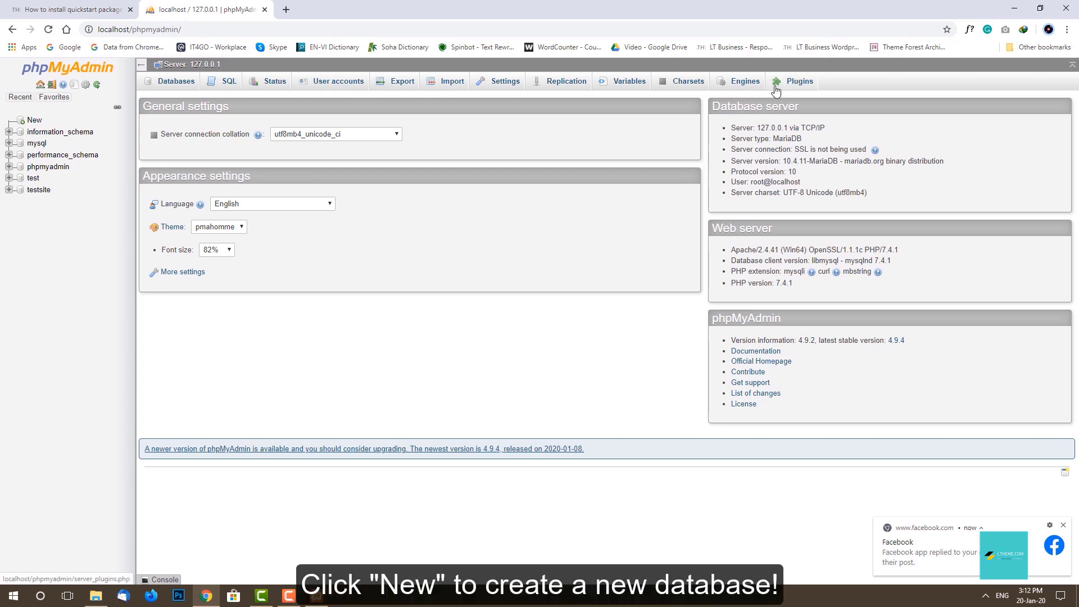
# Create a new database named lt-business with utf8_unicode_ci collation in phpMyAdmin.
pyautogui.click(35, 121)
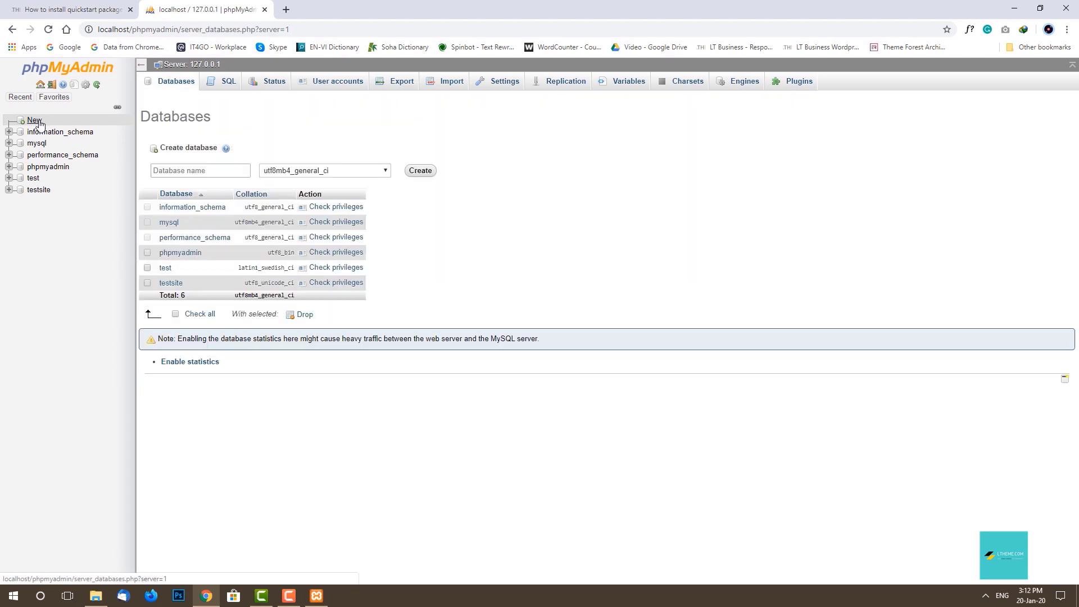
pyautogui.click(229, 171)
pyautogui.click(229, 170)
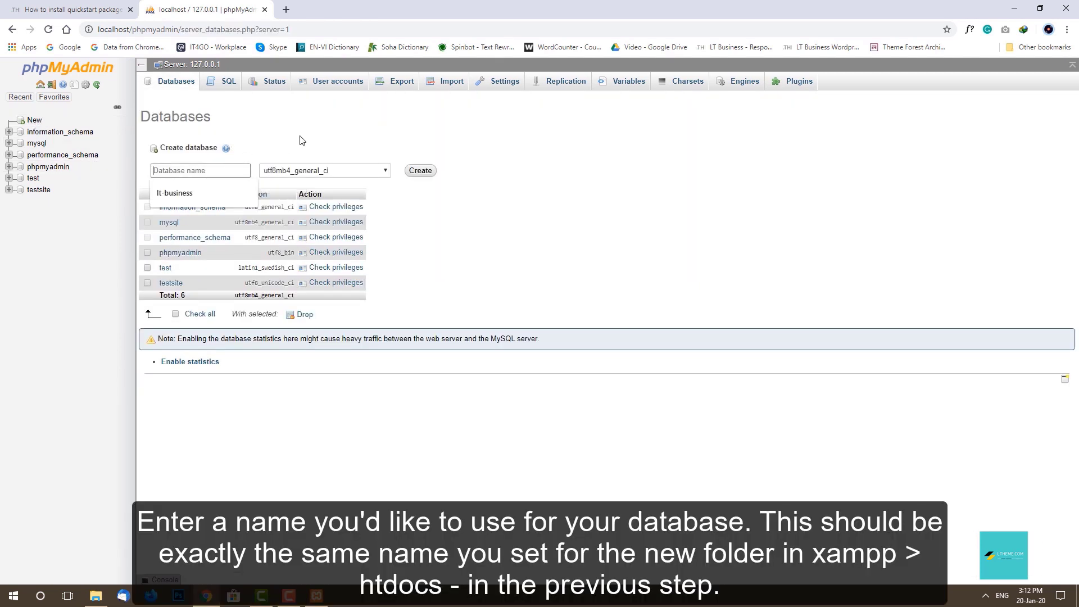
pyautogui.write('lt-business')
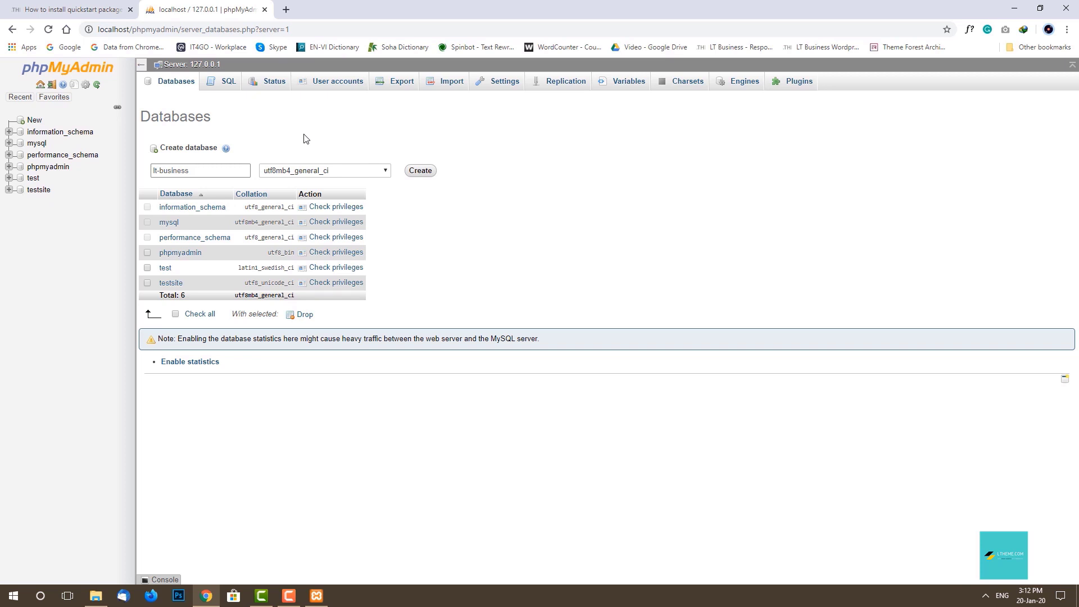
pyautogui.click(386, 172)
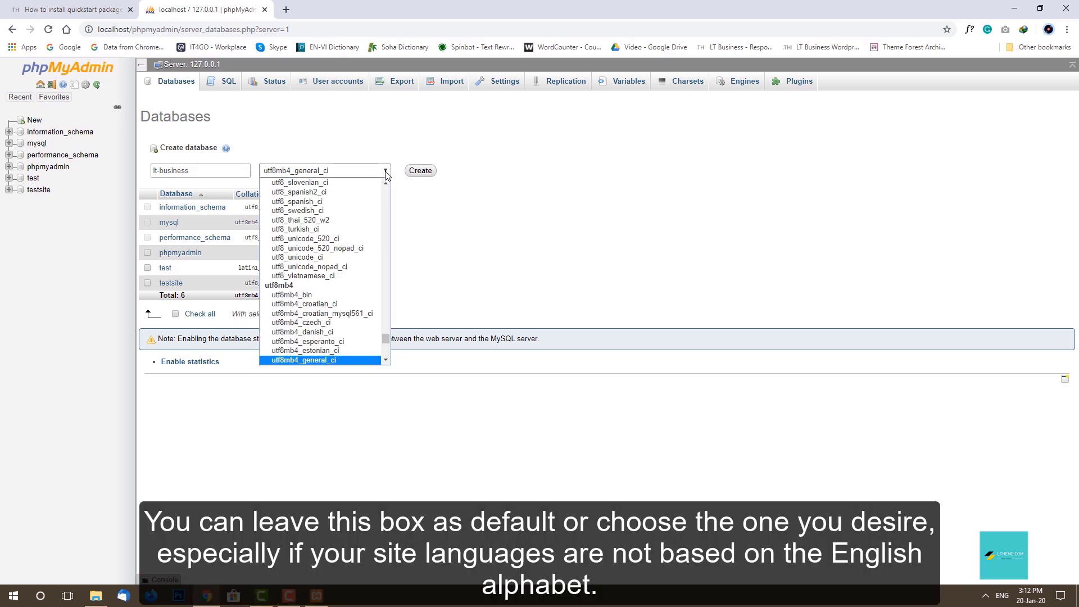
pyautogui.click(364, 259)
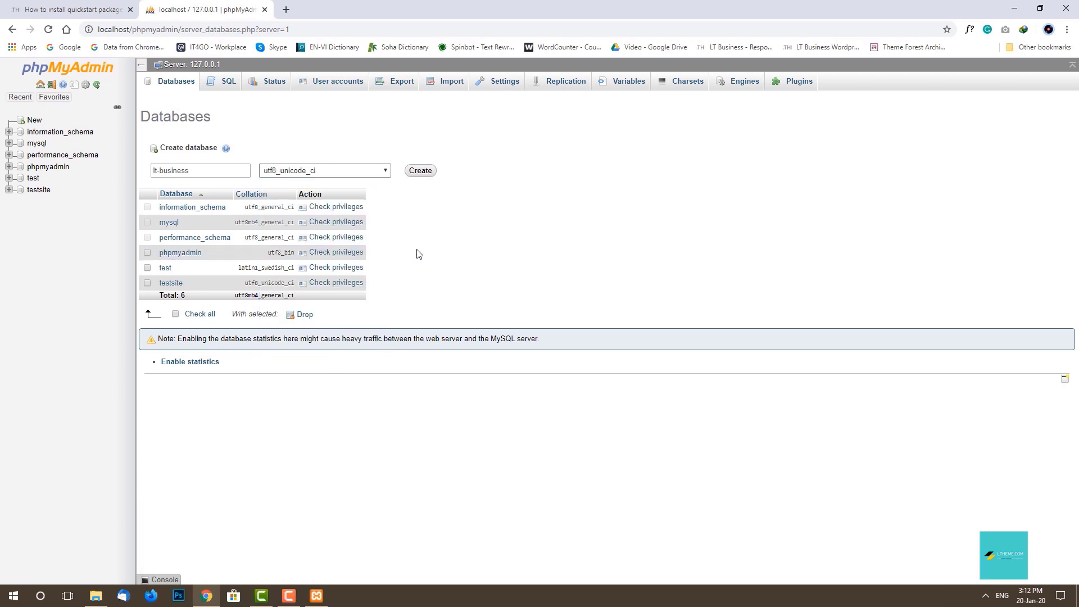
pyautogui.click(420, 171)
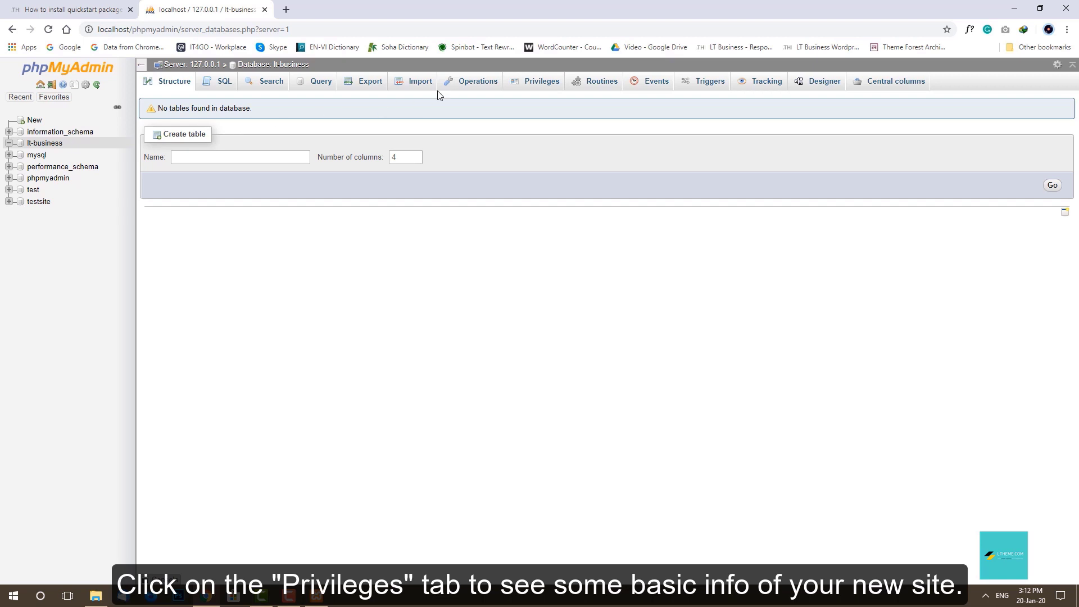
# Check the lt-business privileges for root users, then open a new blank tab.
pyautogui.click(540, 88)
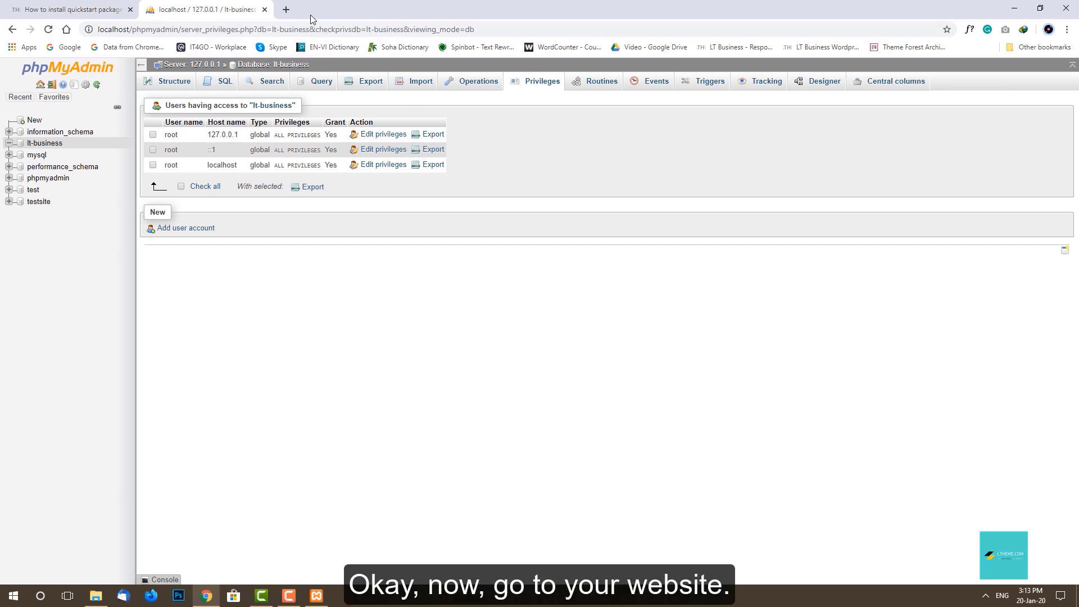
pyautogui.click(287, 10)
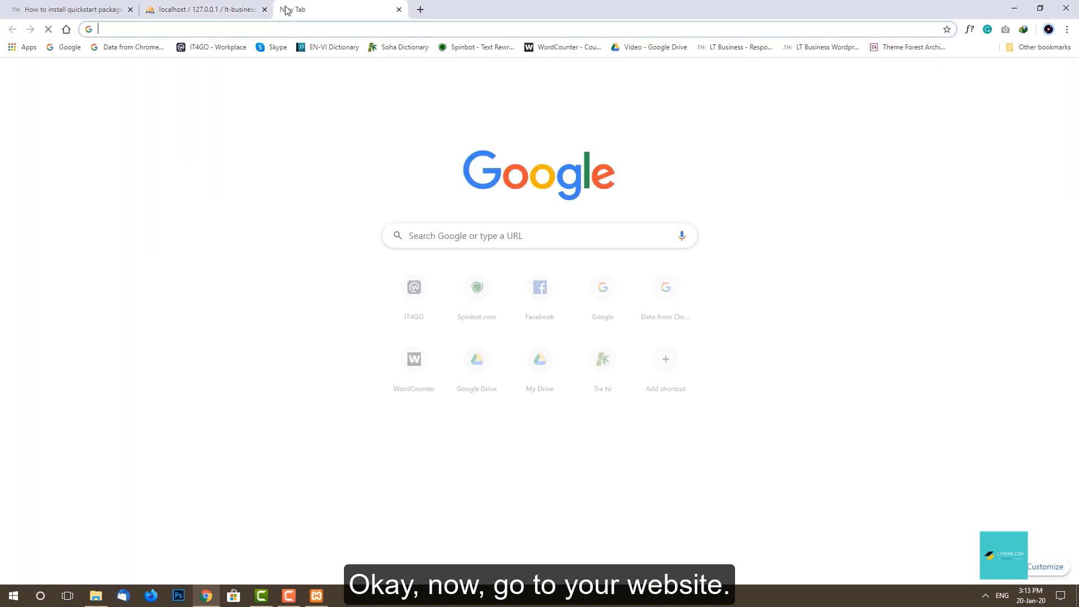
# Load Kickstart from localhost/lt-business and dismiss its information notice.
pyautogui.write('localh')
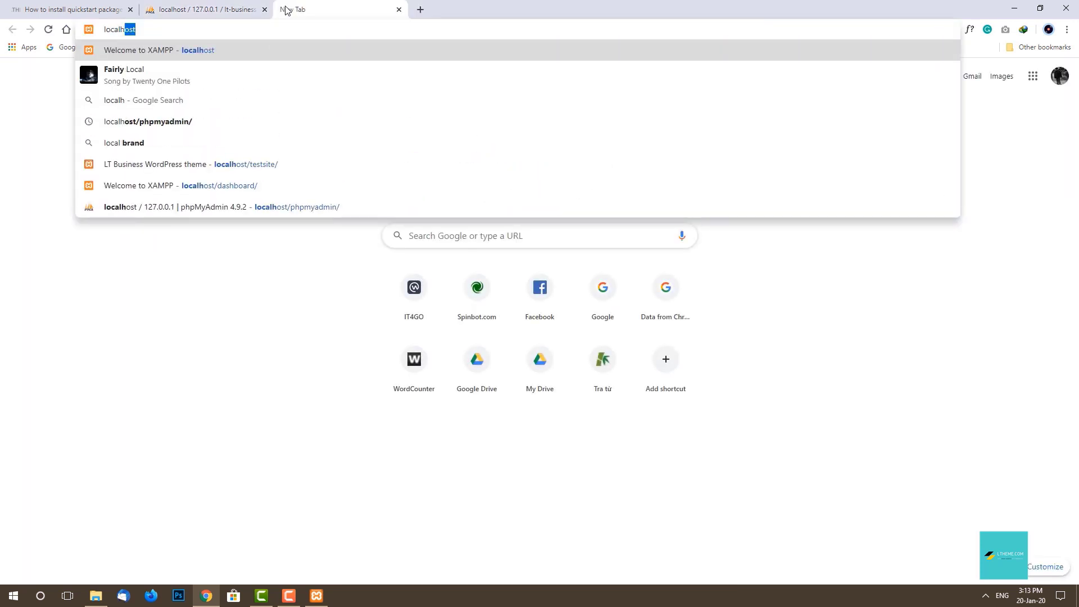
pyautogui.write('ost/lt')
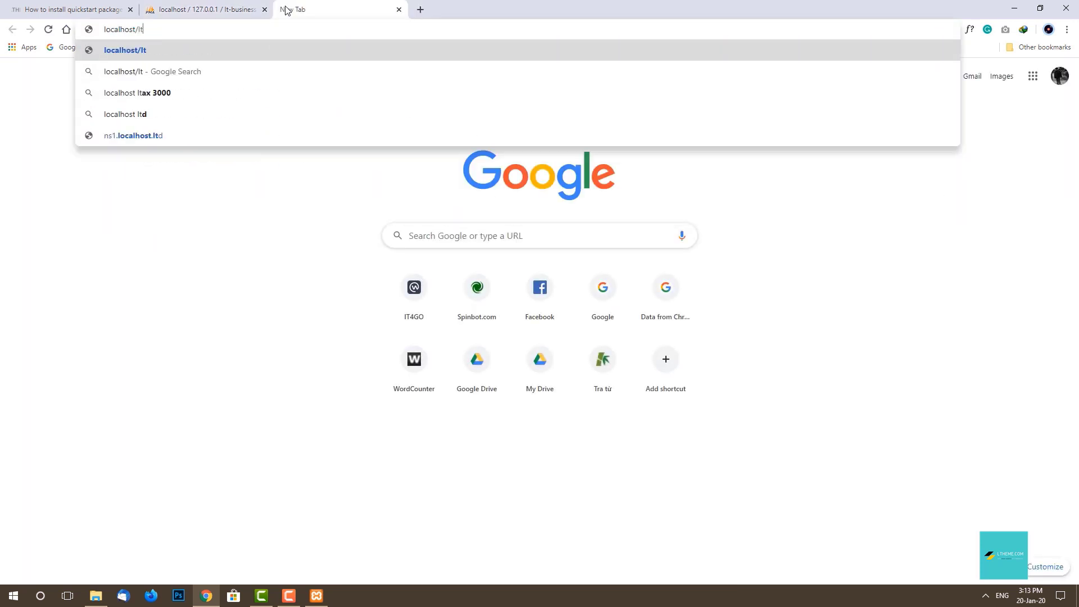
pyautogui.write('-business')
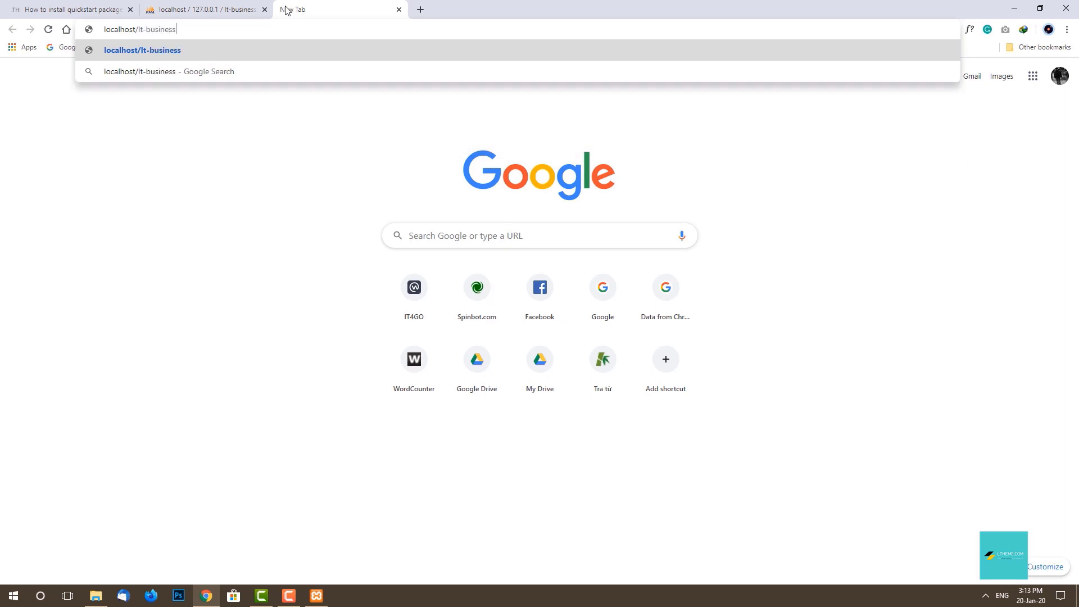
pyautogui.press('Return')
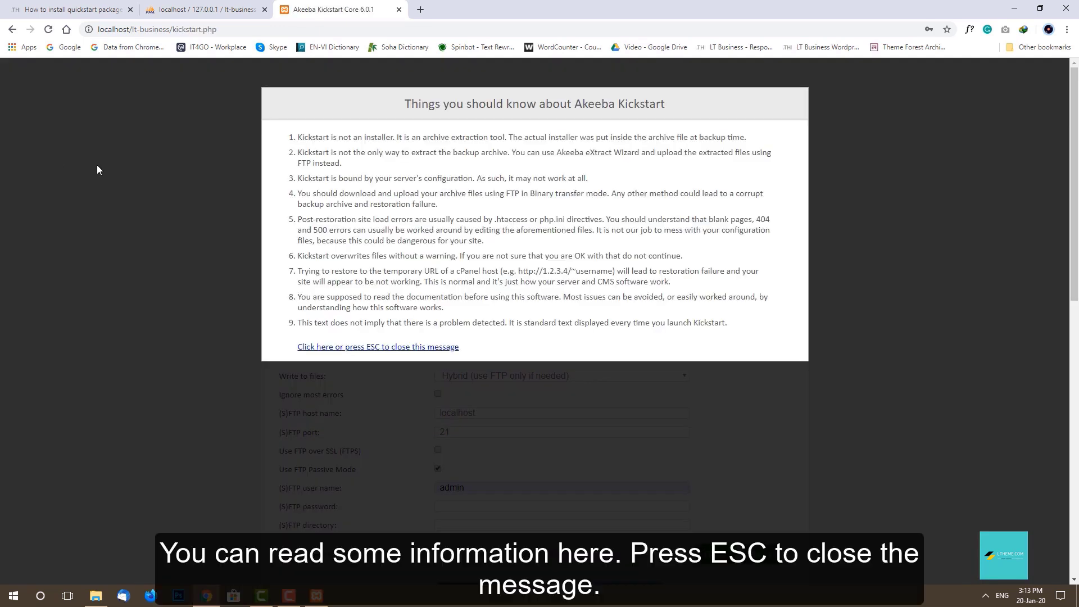
pyautogui.click(427, 348)
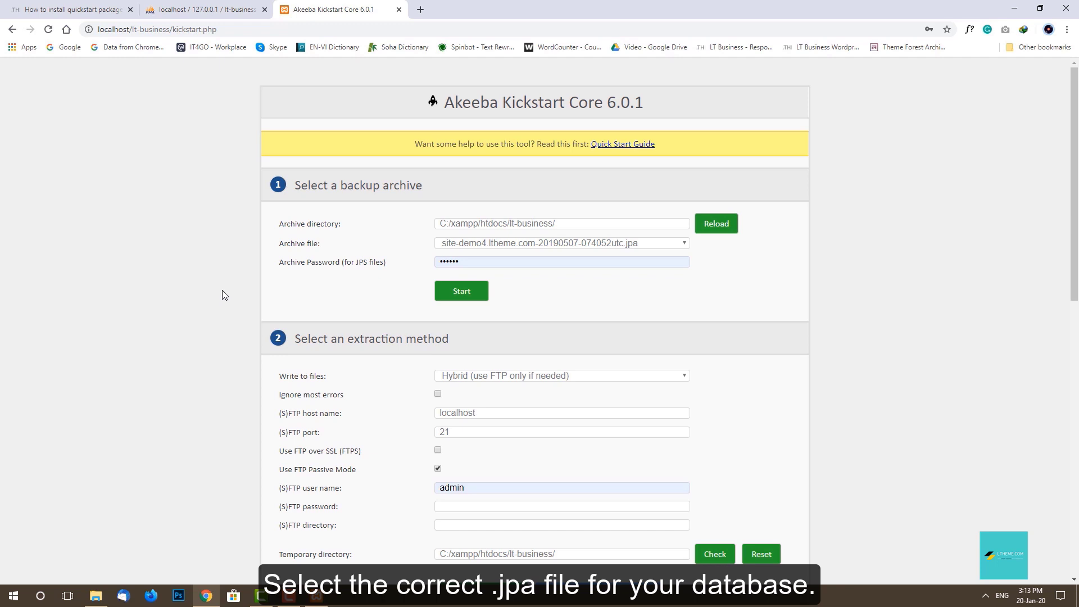
# Keep the site-demo4 .jpa as the archive file and clear the autofilled archive password.
pyautogui.click(685, 243)
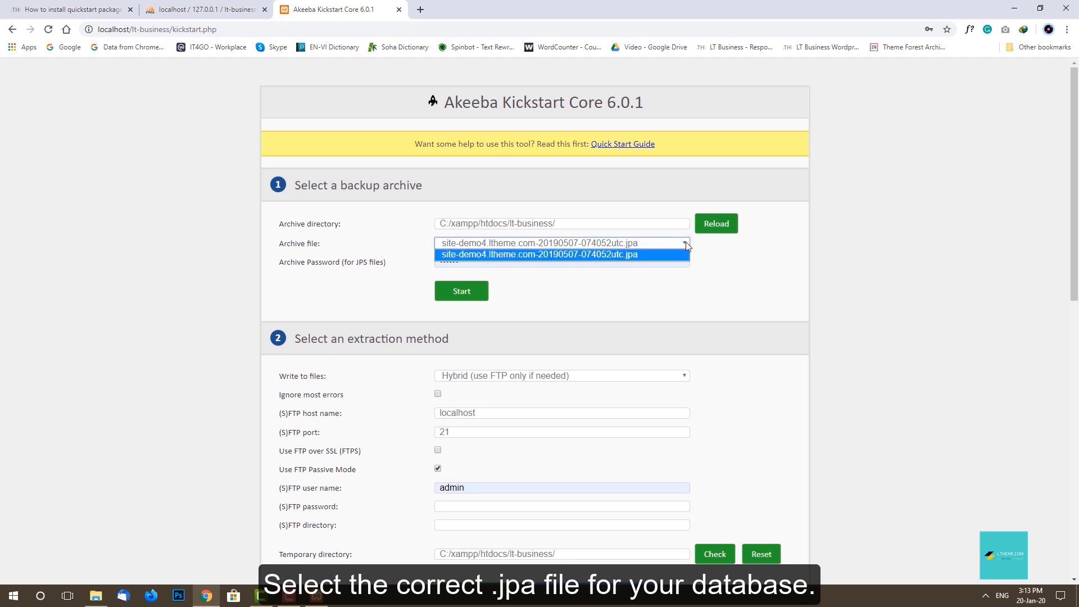
pyautogui.click(686, 245)
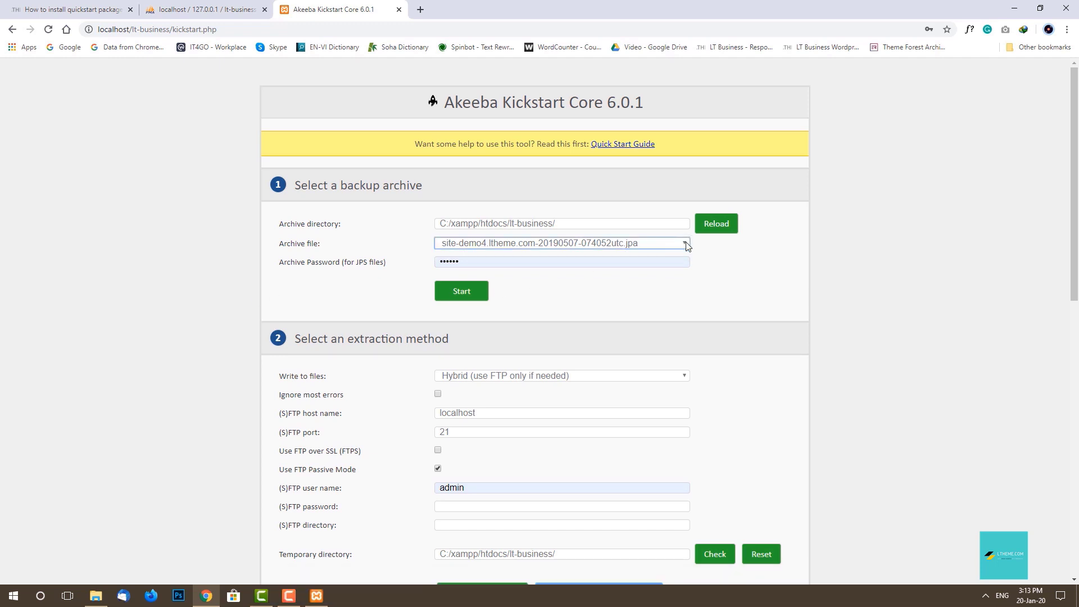
pyautogui.click(670, 262)
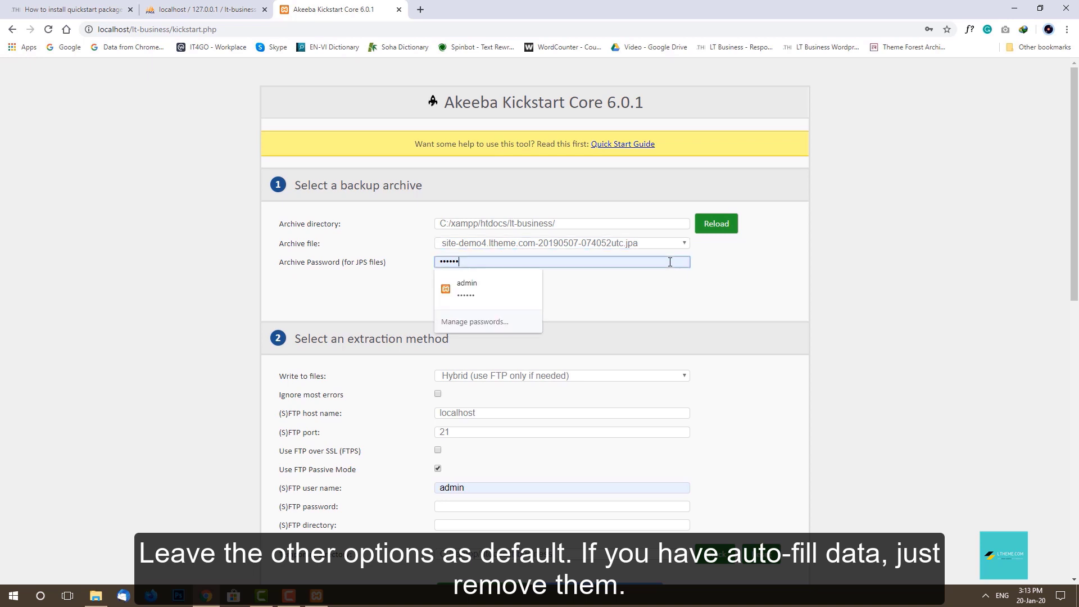
pyautogui.press('BackSpace')
pyautogui.press('BackSpace')
pyautogui.press('BackSpace')
pyautogui.press('BackSpace')
pyautogui.press('BackSpace')
pyautogui.click(725, 276)
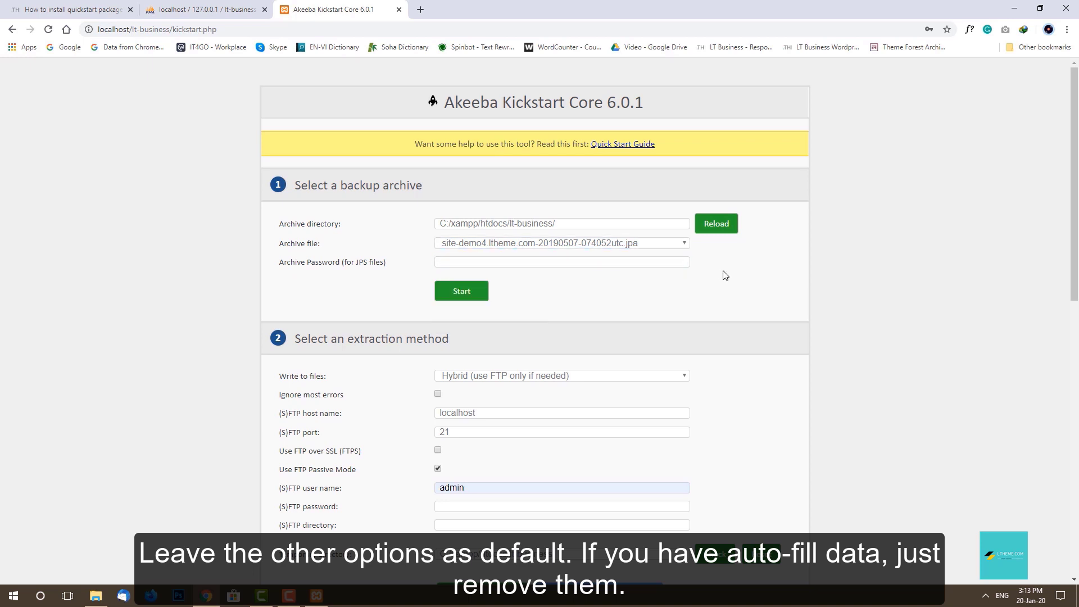
# Clear the autofilled FTP user name field.
pyautogui.scroll(-2, 724, 271)
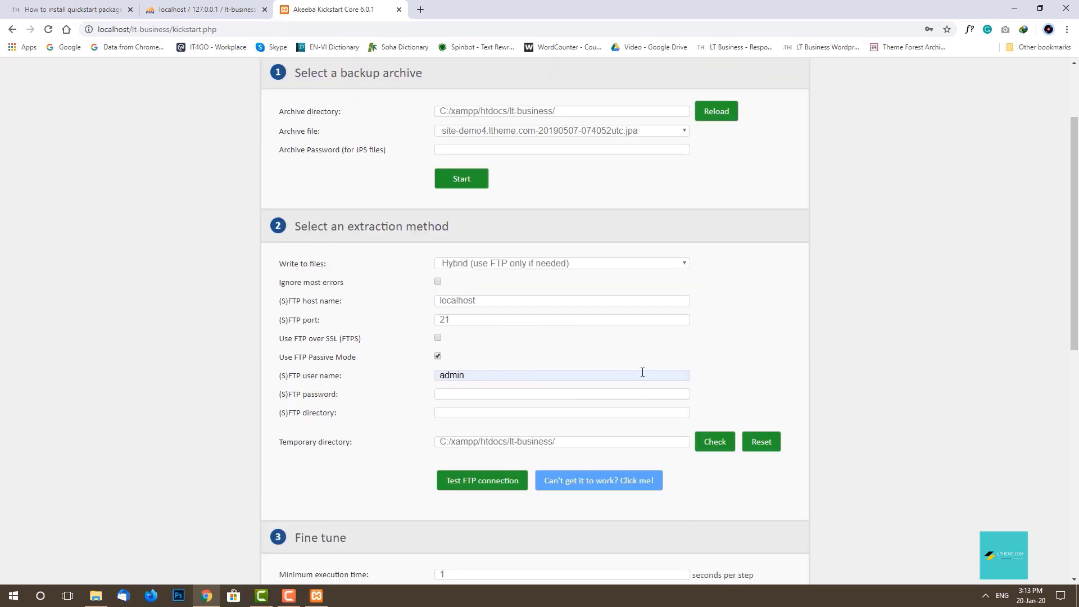
pyautogui.moveTo(643, 373); pyautogui.dragTo(420, 379)
pyautogui.press('BackSpace')
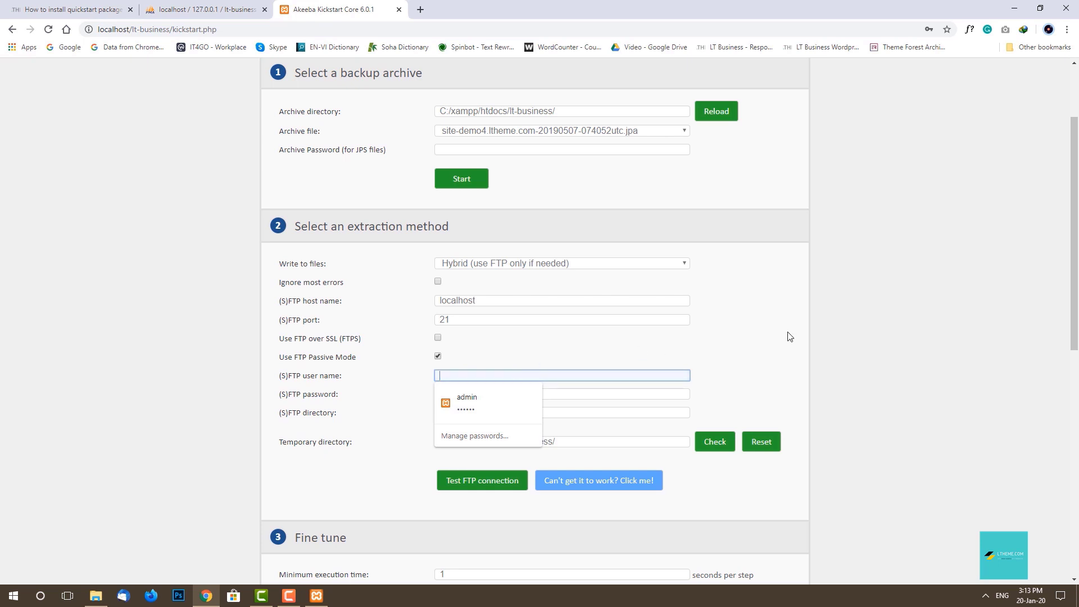
pyautogui.click(840, 330)
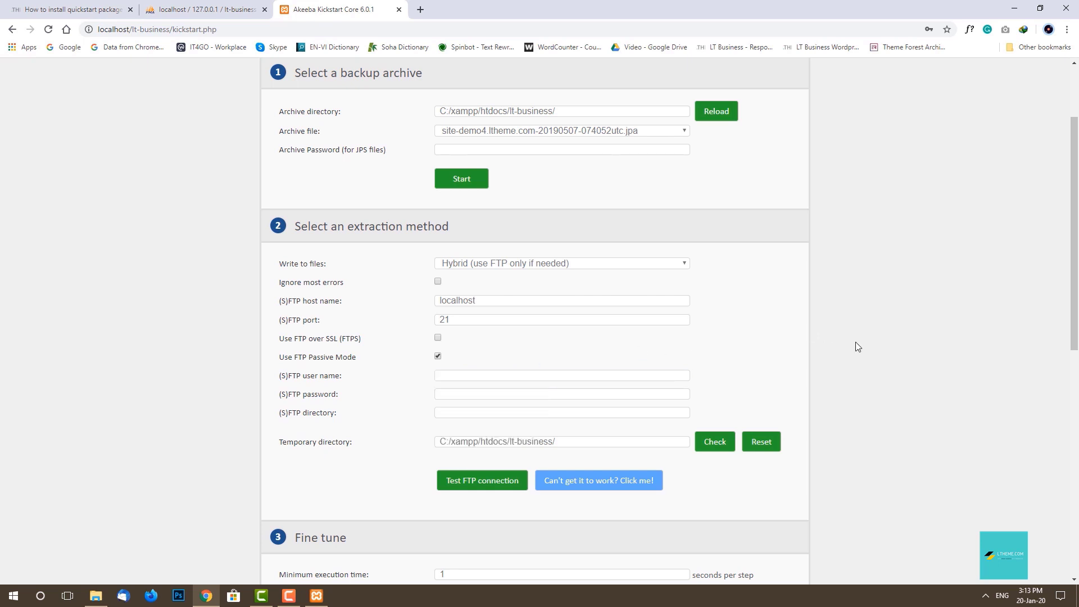
# Keep Hybrid (use FTP only if needed) as the write-to-files method.
pyautogui.click(685, 265)
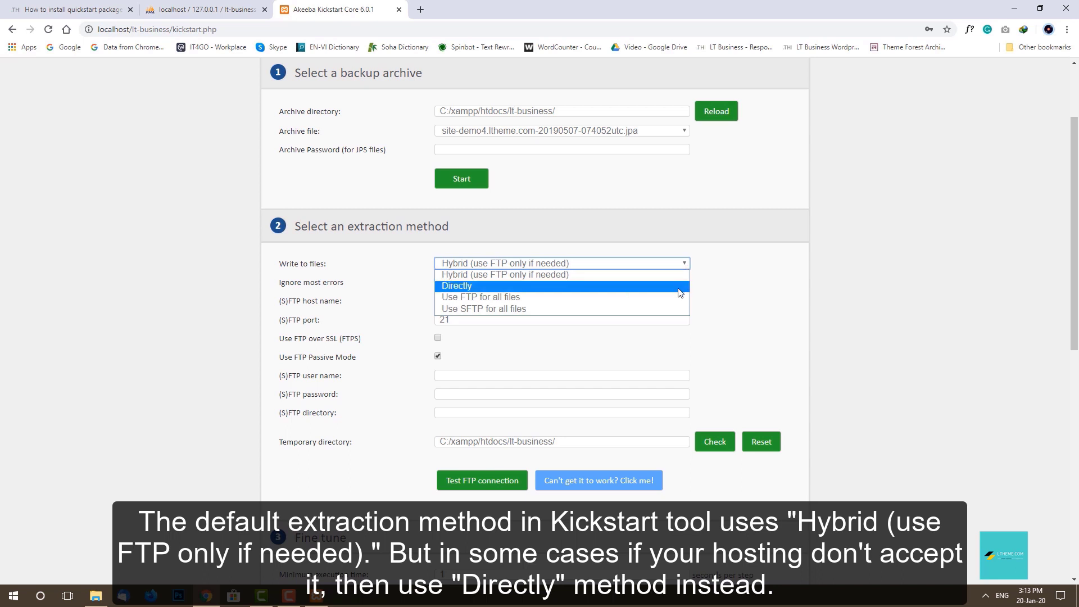
pyautogui.click(740, 295)
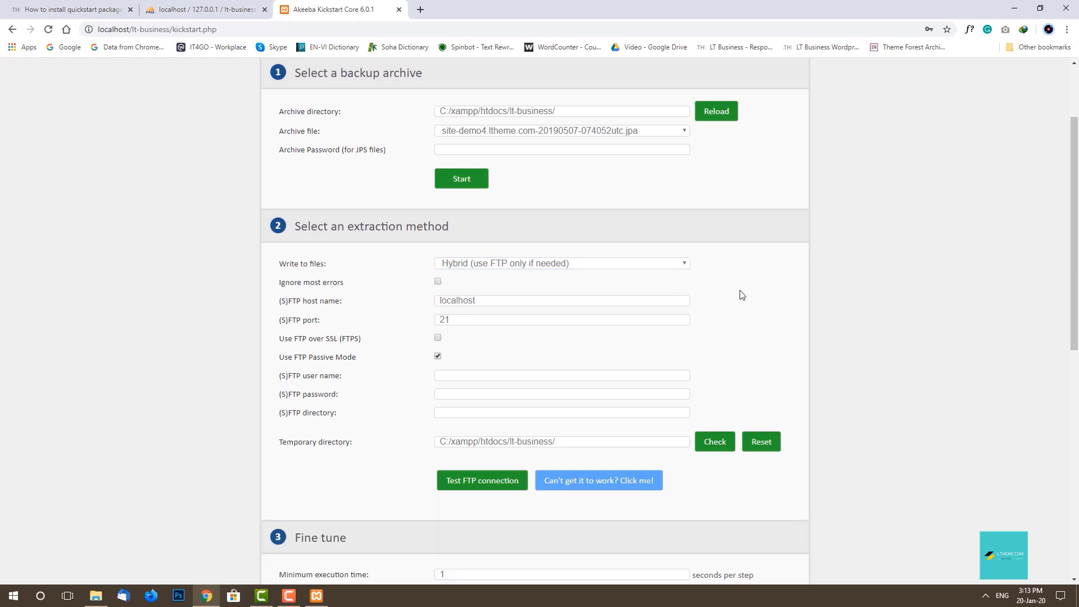
pyautogui.scroll(2, 740, 295)
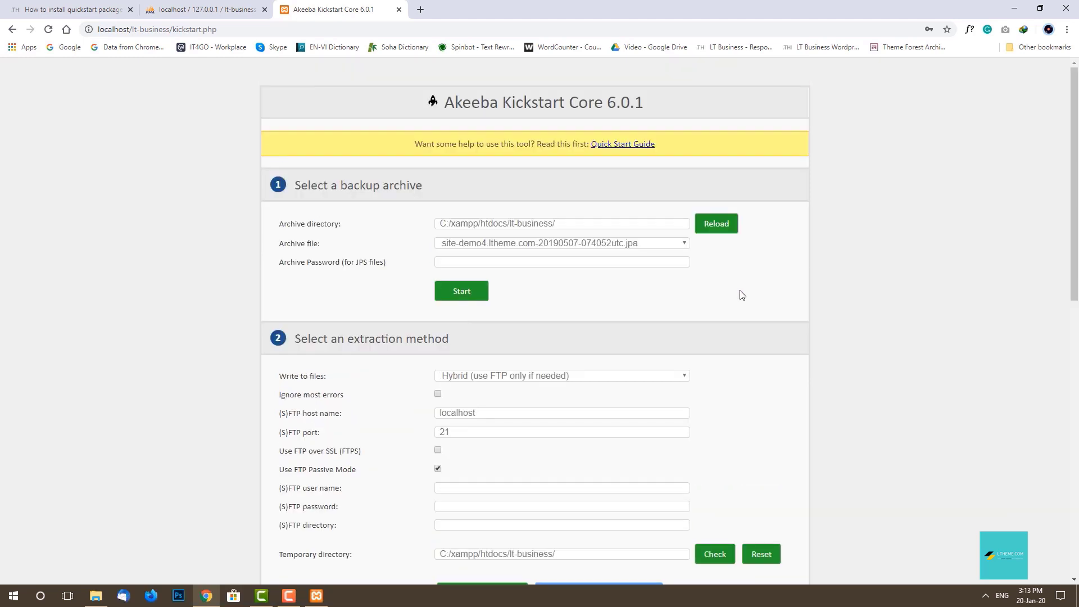
pyautogui.scroll(-10, 740, 296)
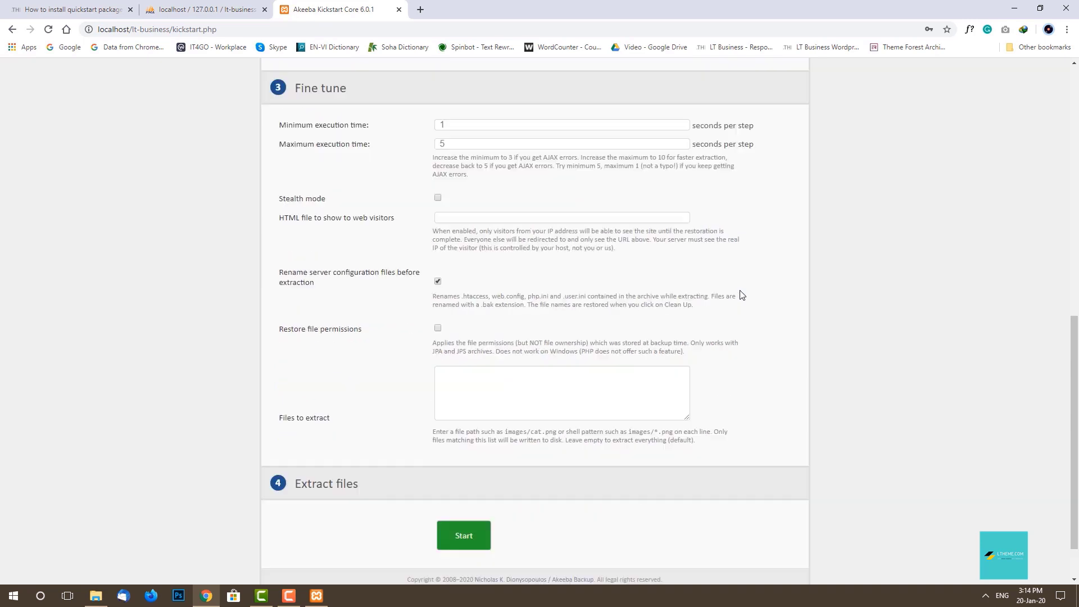
# Start extracting the site archive into lt-business and dismiss Chrome's save-password prompt.
pyautogui.click(468, 482)
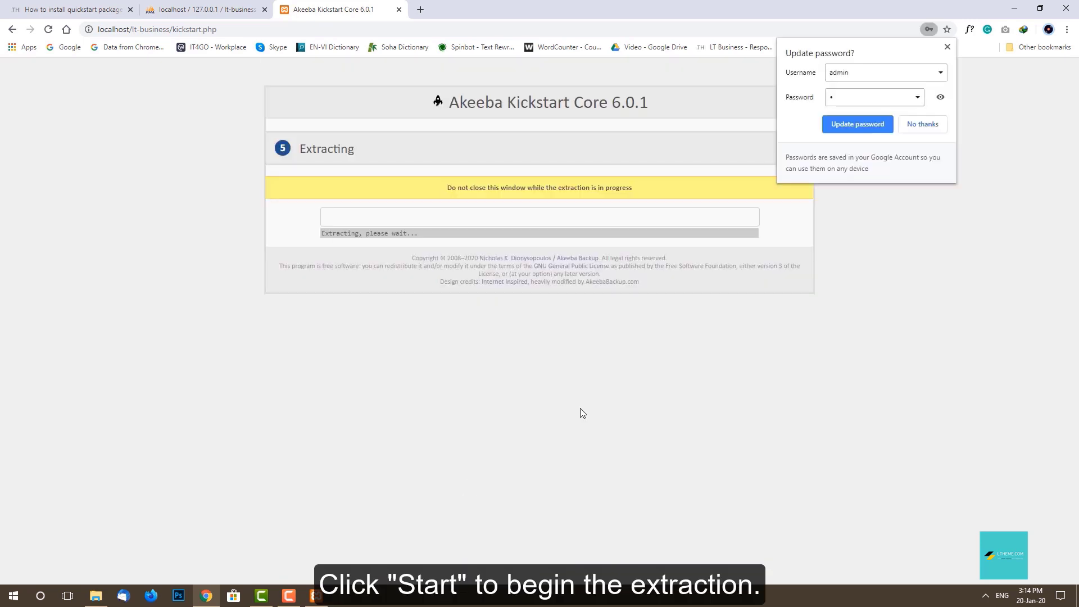
pyautogui.click(948, 46)
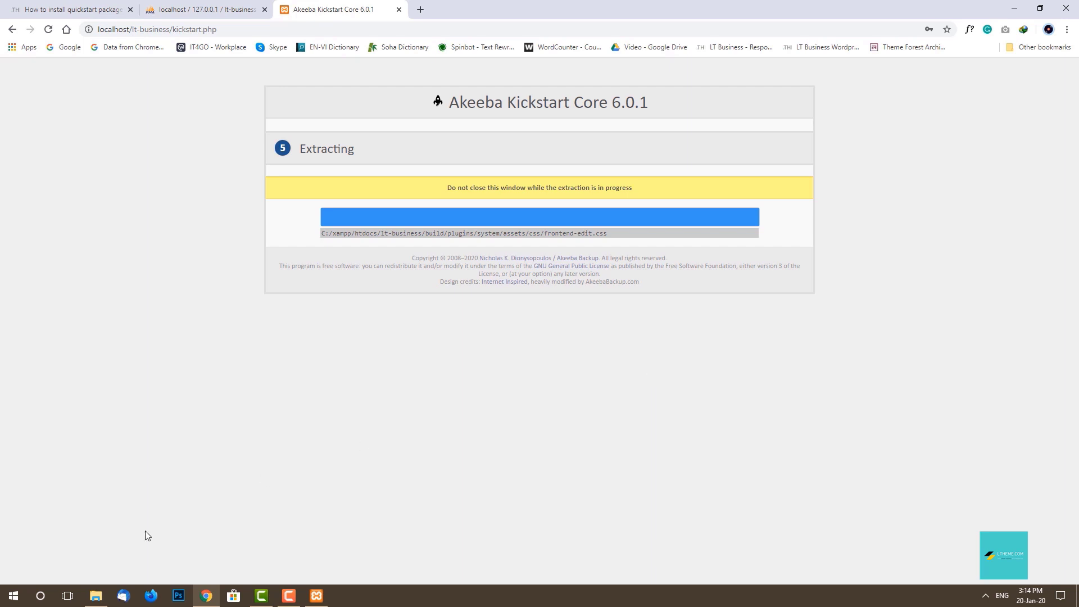
pyautogui.click(96, 596)
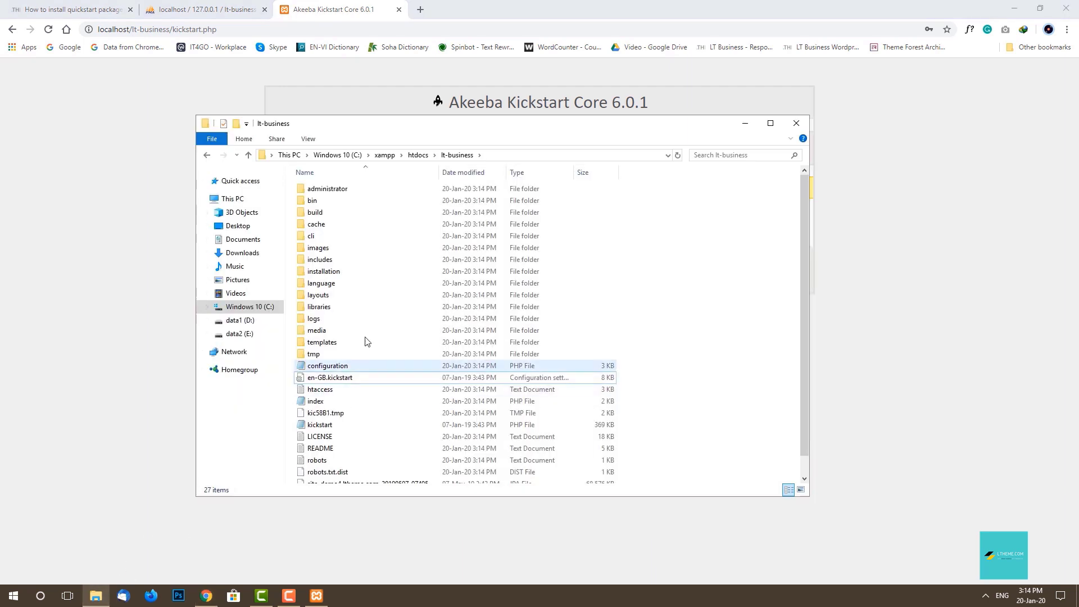
# Check the extracted files in htdocs > lt-business in File Explorer, then minimize it.
pyautogui.click(418, 155)
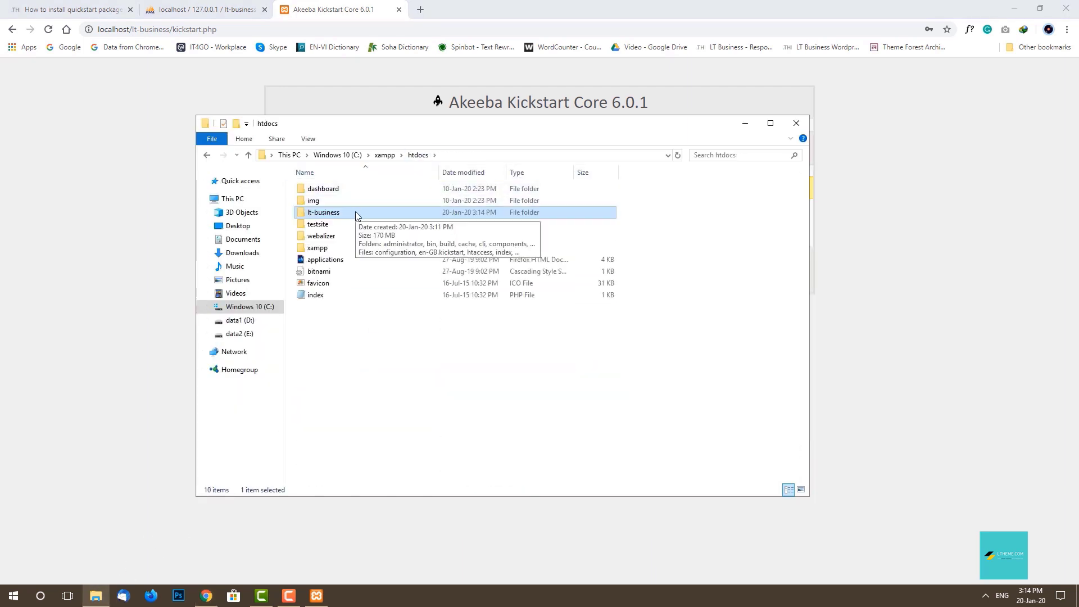
pyautogui.doubleClick(356, 214)
pyautogui.scroll(-2, 657, 249)
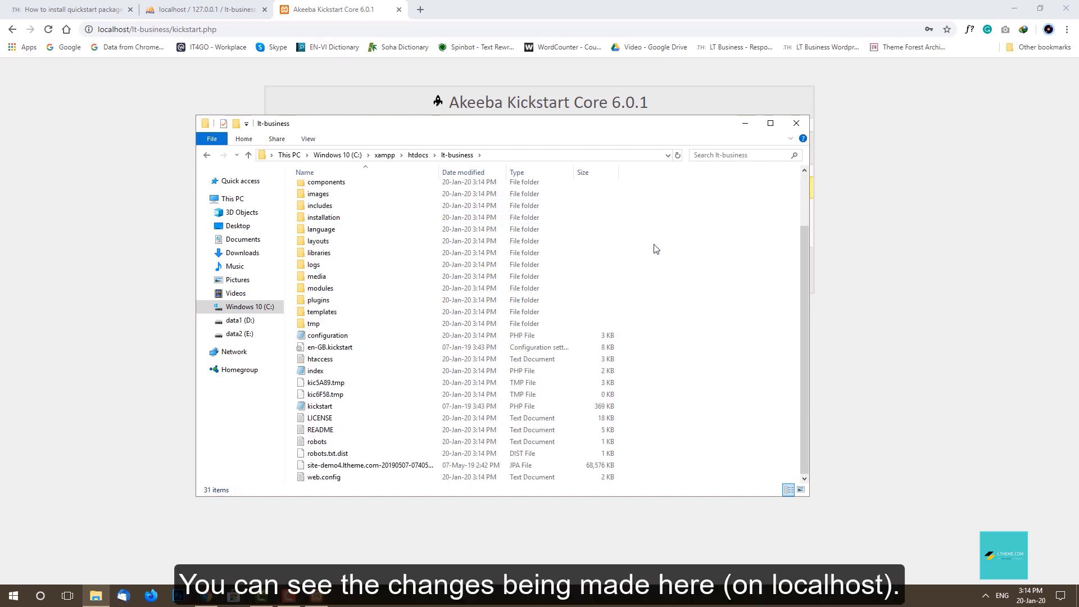
pyautogui.scroll(2, 656, 249)
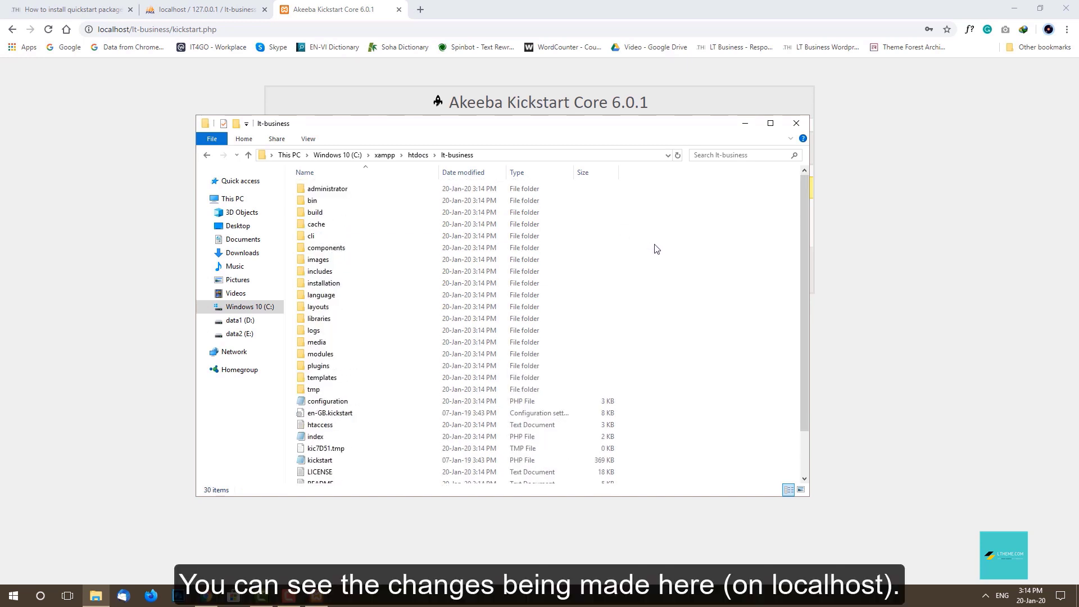
pyautogui.click(417, 156)
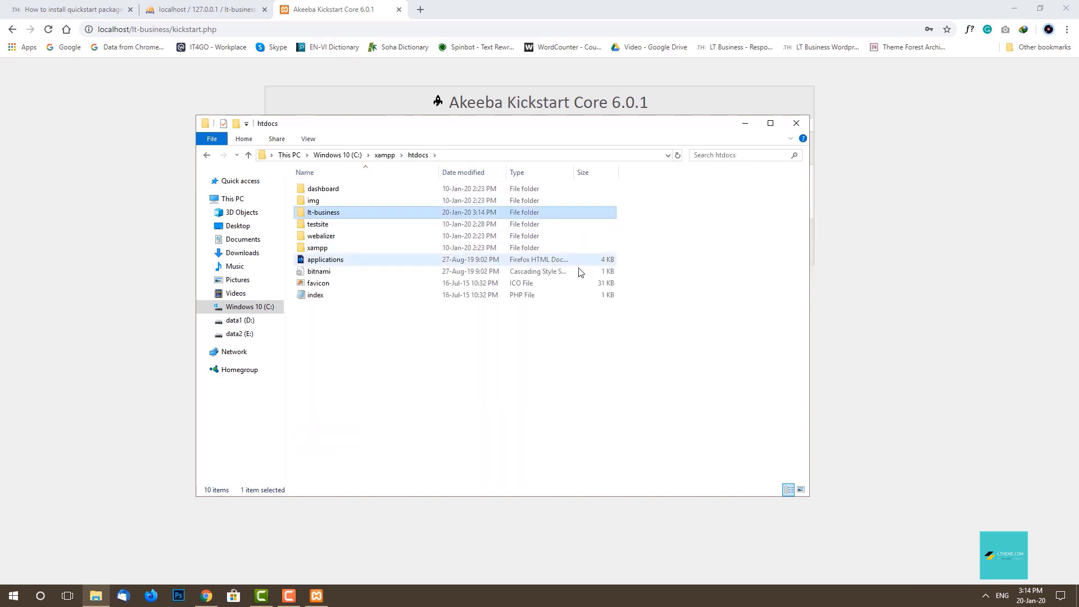
pyautogui.click(746, 124)
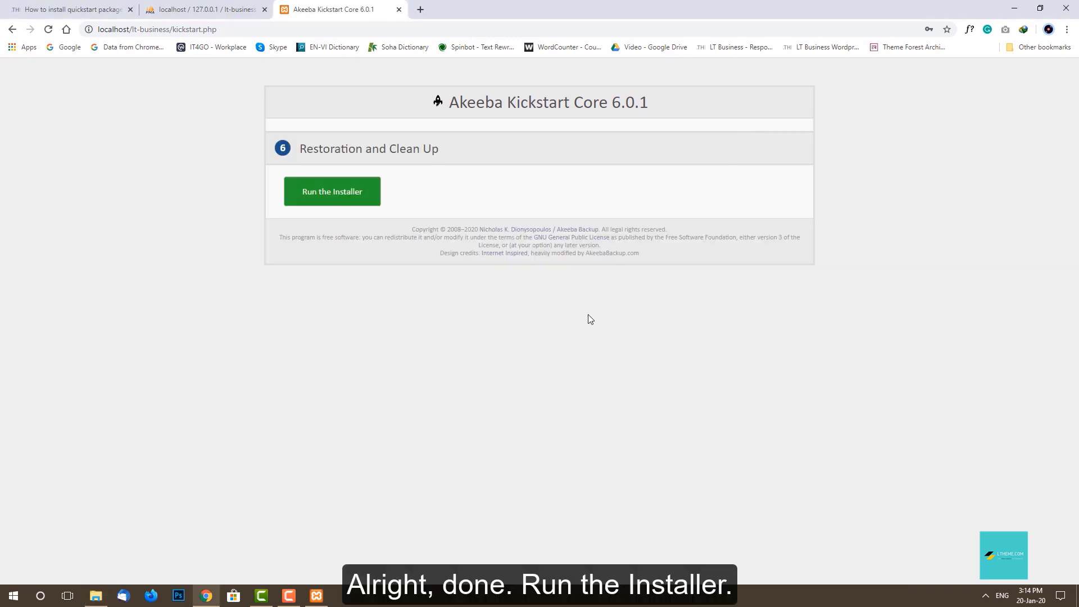
# Launch the restoration installer and review its Pre-installation checks, all marked Yes.
pyautogui.click(330, 194)
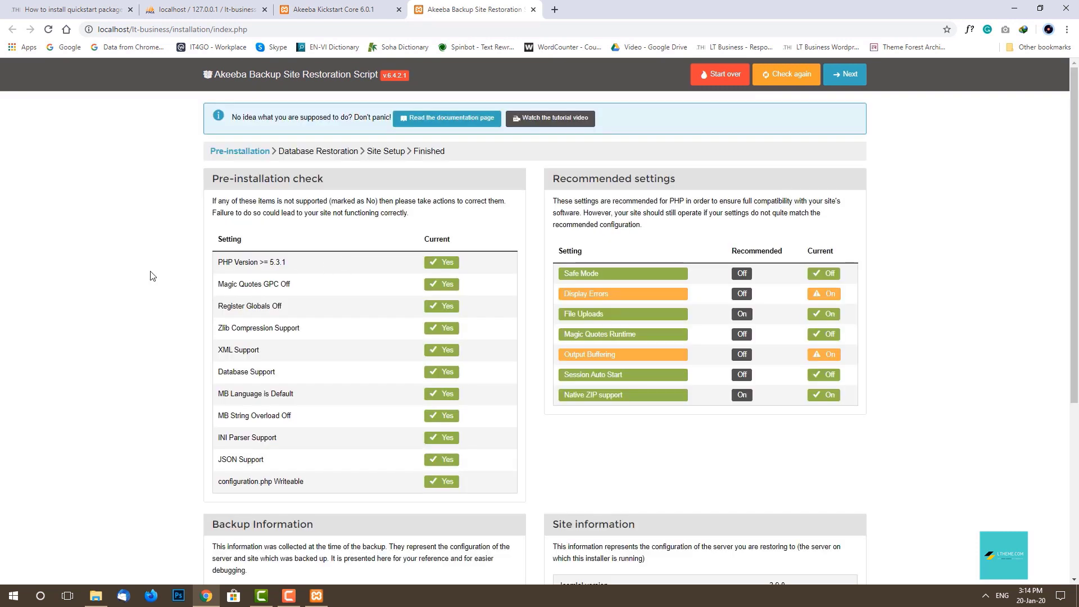
pyautogui.scroll(-1, 150, 276)
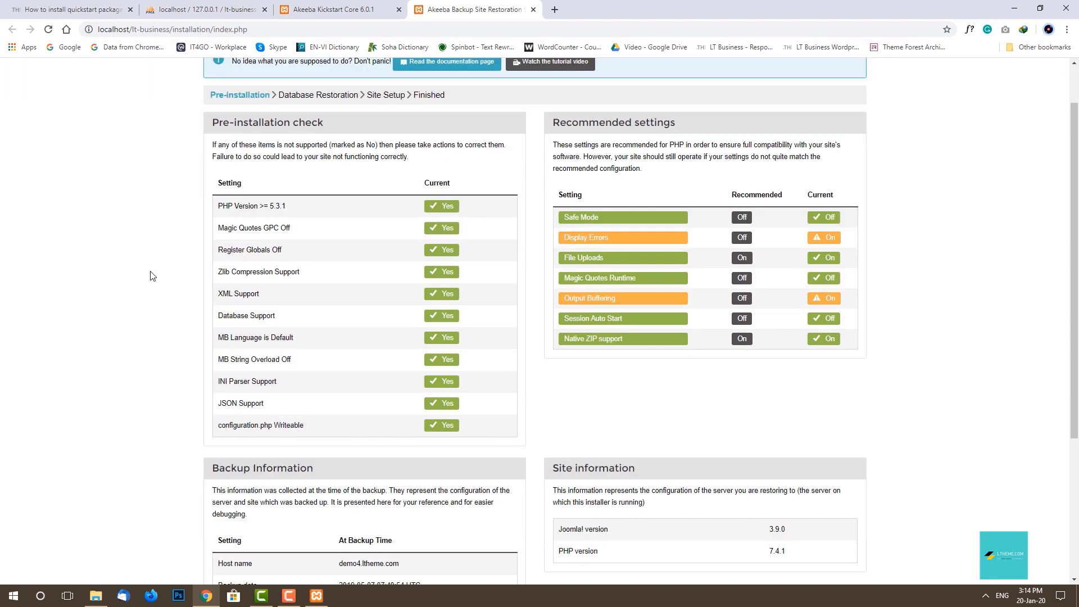
pyautogui.scroll(-1, 150, 276)
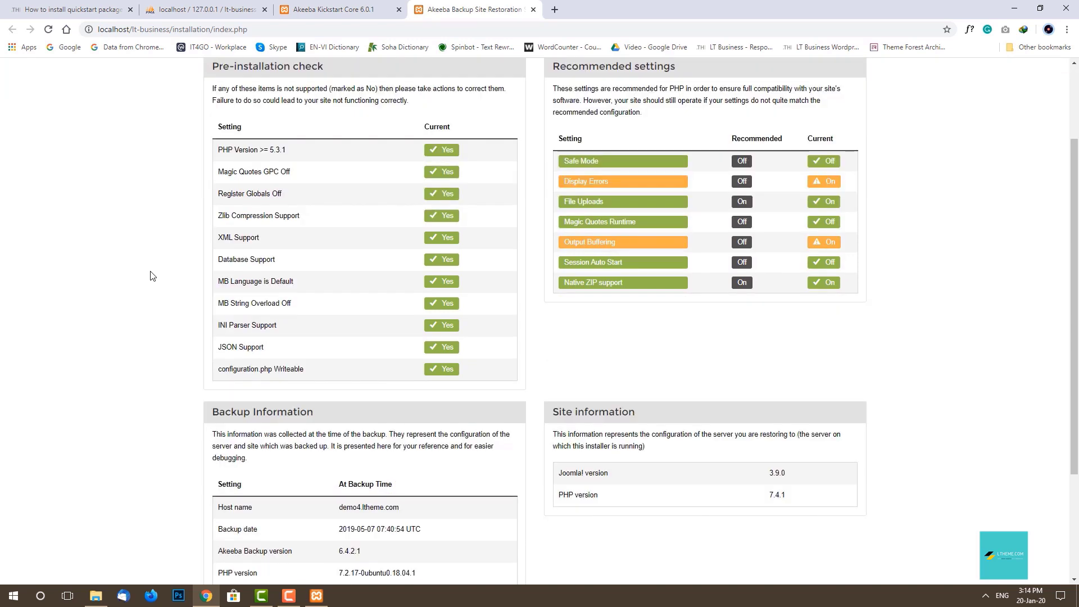
pyautogui.scroll(-3, 151, 276)
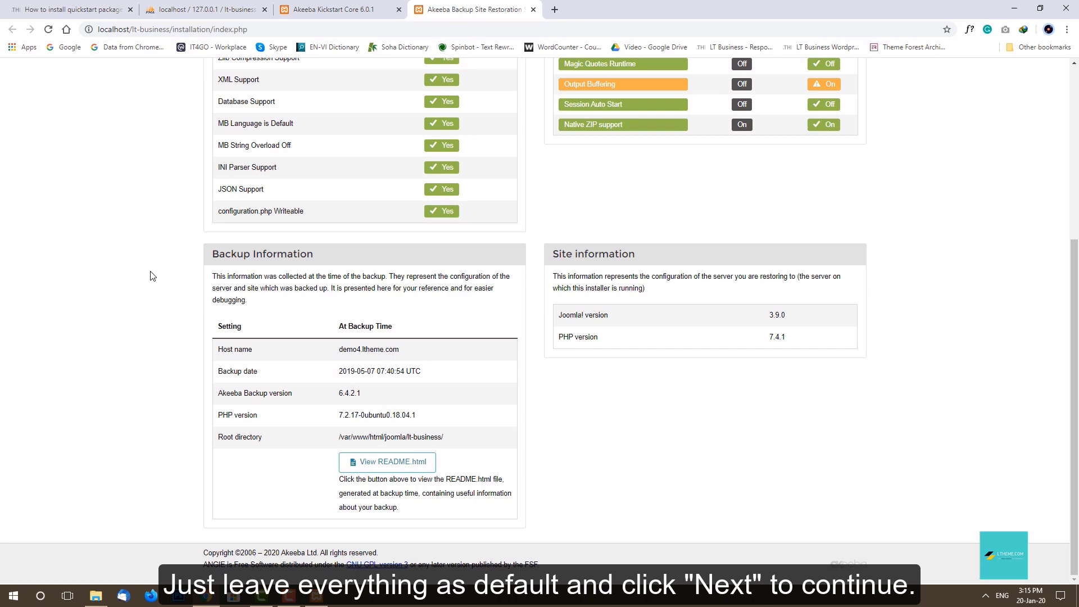
pyautogui.scroll(5, 150, 276)
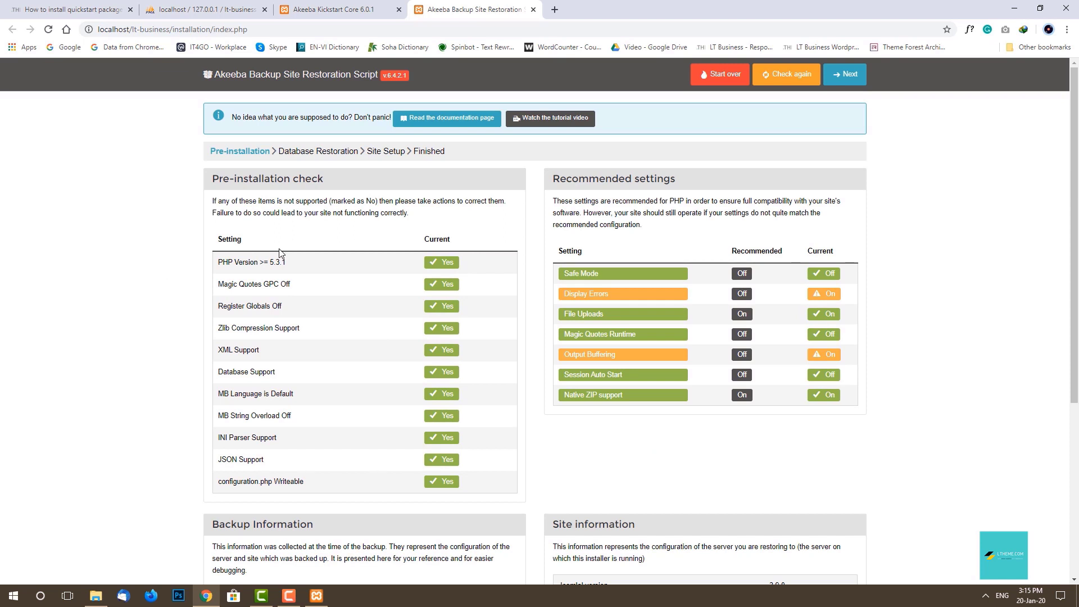
# Go to Database Restoration, set host to localhost and clear the autofilled user name.
pyautogui.click(843, 78)
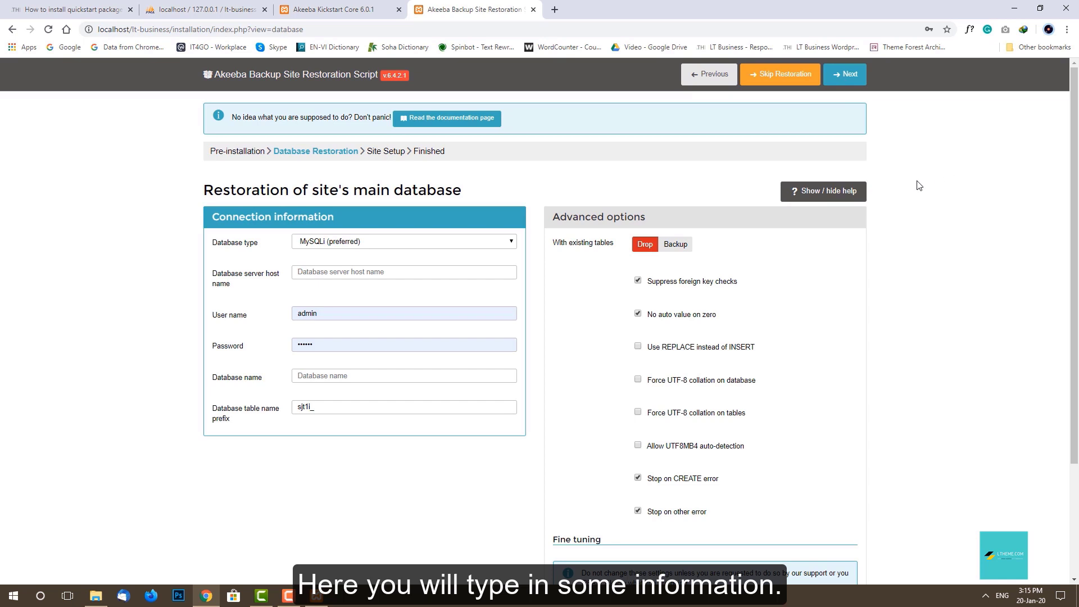
pyautogui.click(477, 272)
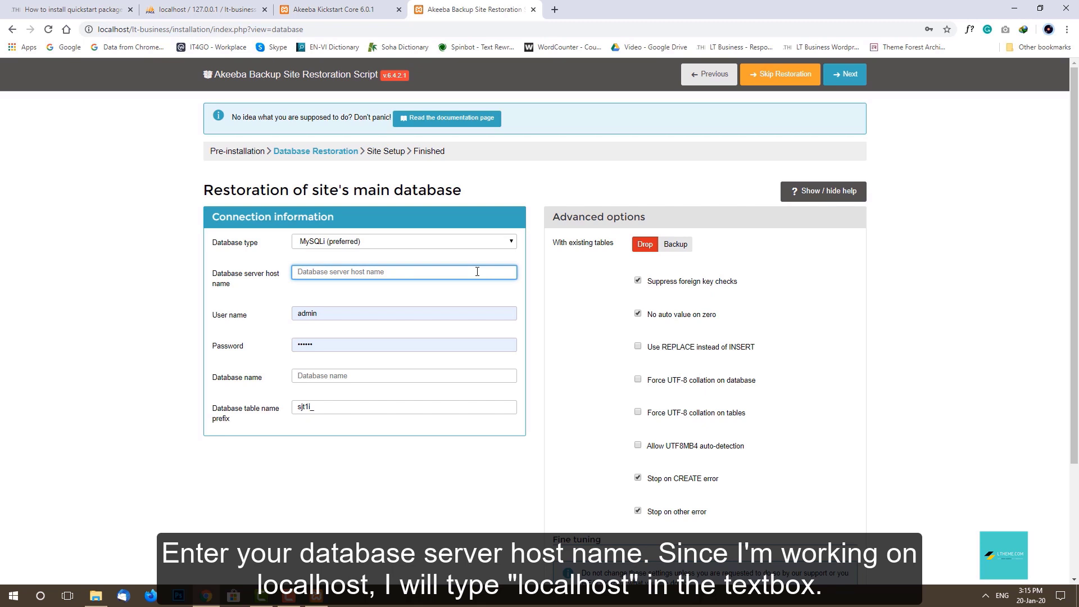
pyautogui.write('localhost')
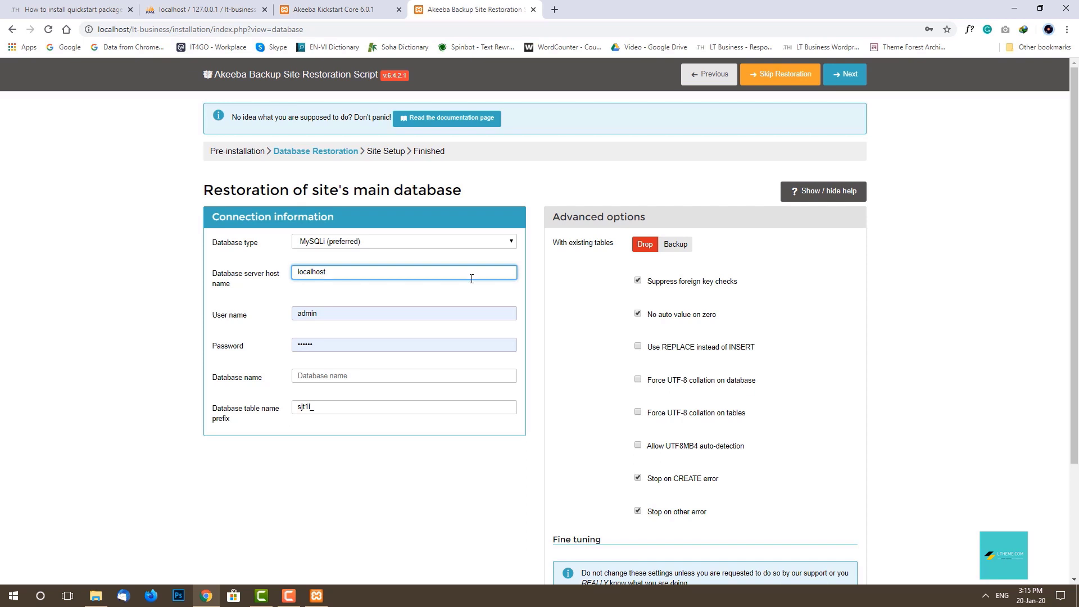
pyautogui.click(471, 316)
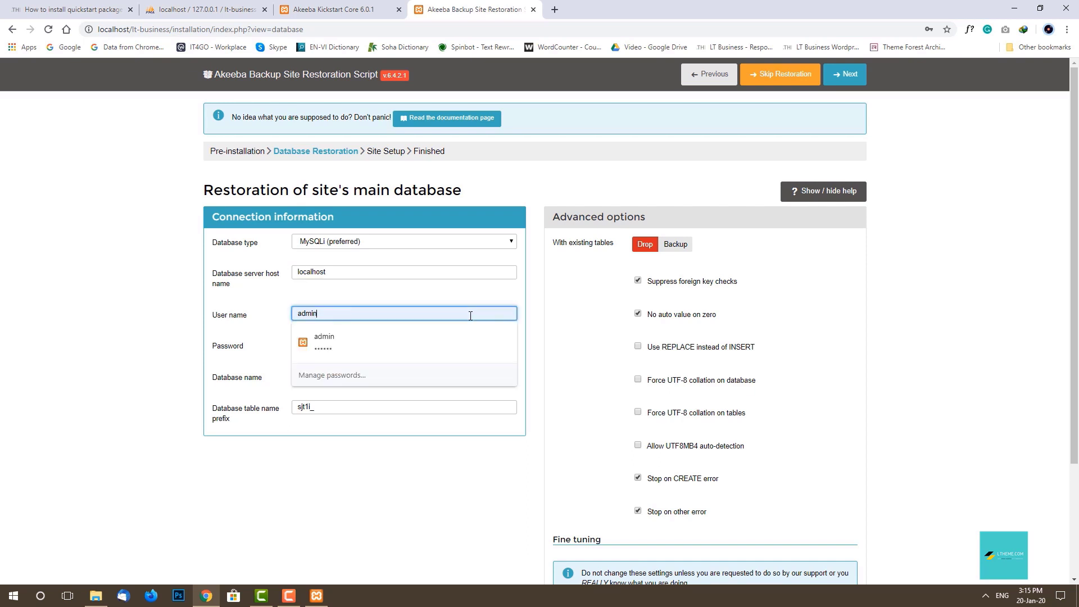
pyautogui.hotkey('ctrl', 'a')
pyautogui.press('BackSpace')
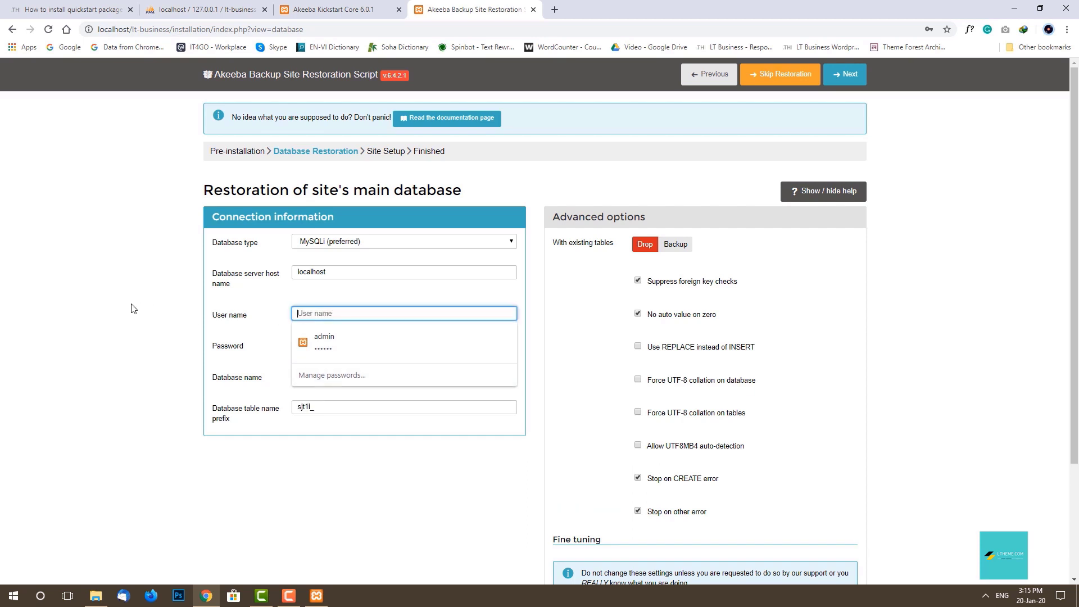
pyautogui.click(134, 309)
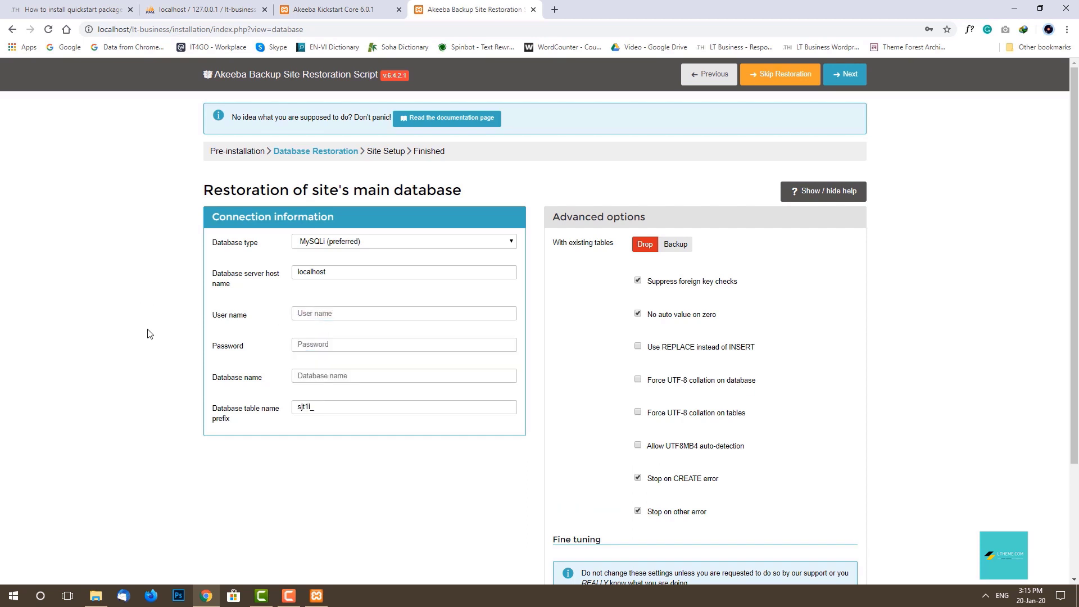
# Enter lt-business as the database name and briefly recheck the htdocs folder.
pyautogui.click(387, 377)
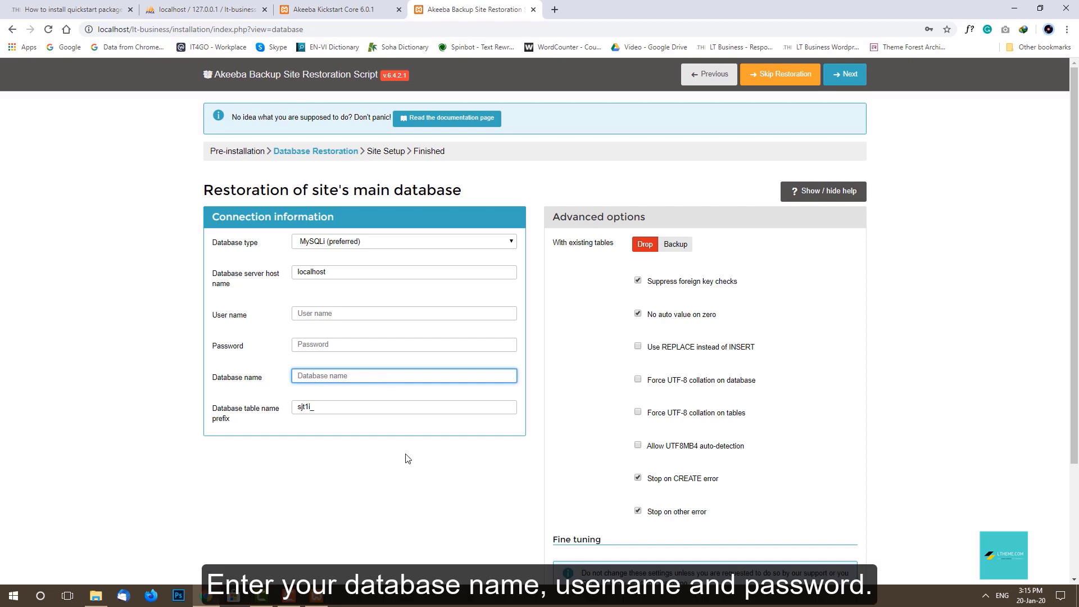
pyautogui.write('lt-business')
pyautogui.click(396, 465)
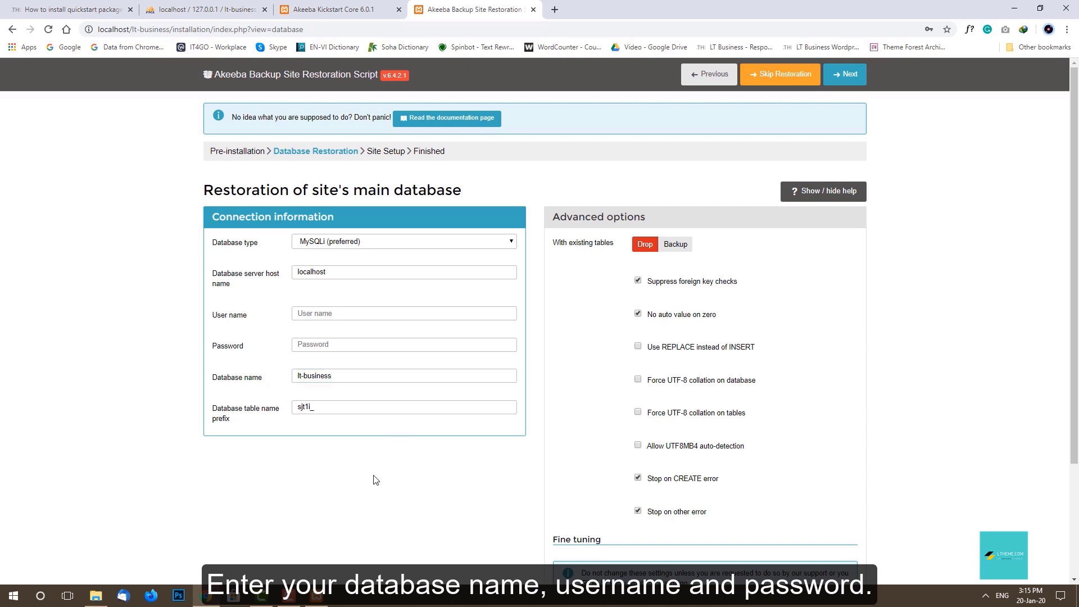
pyautogui.click(95, 594)
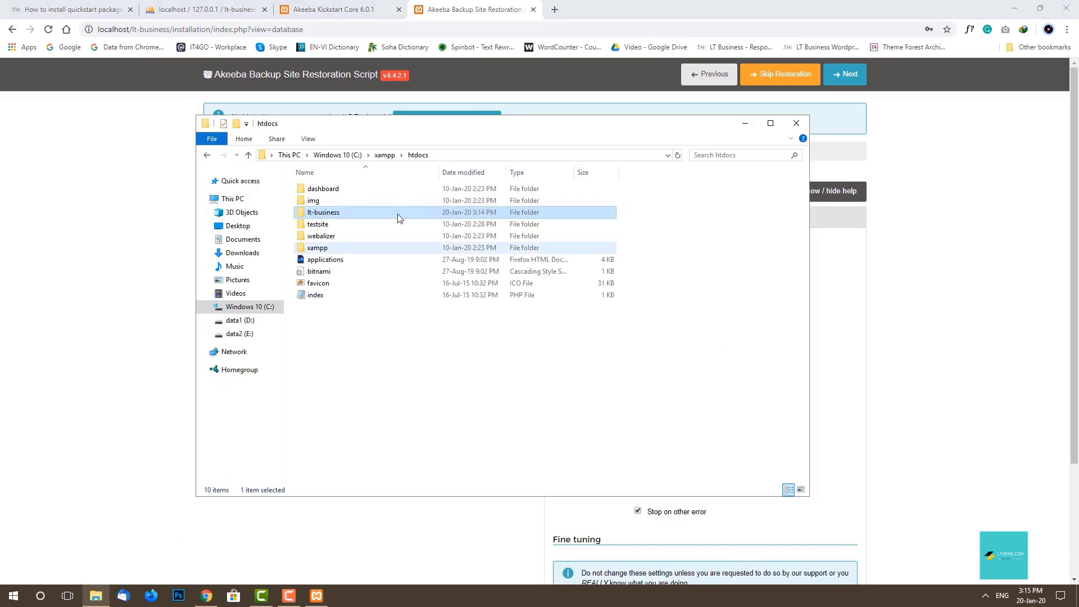
pyautogui.click(745, 123)
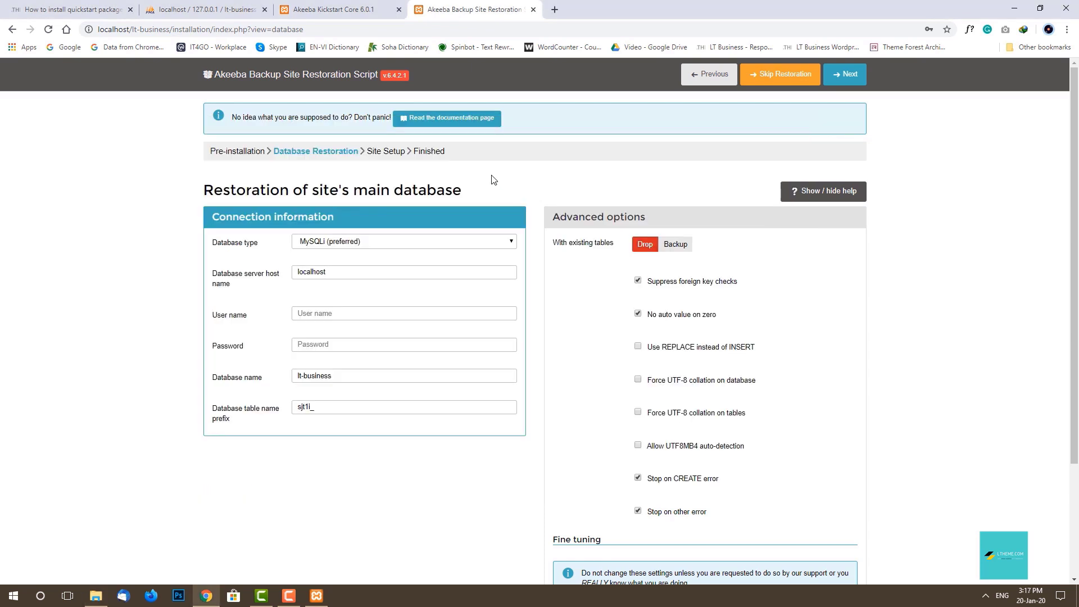
# Copy the root user name from phpMyAdmin's lt-business privileges list, then return to Akeeba.
pyautogui.click(250, 13)
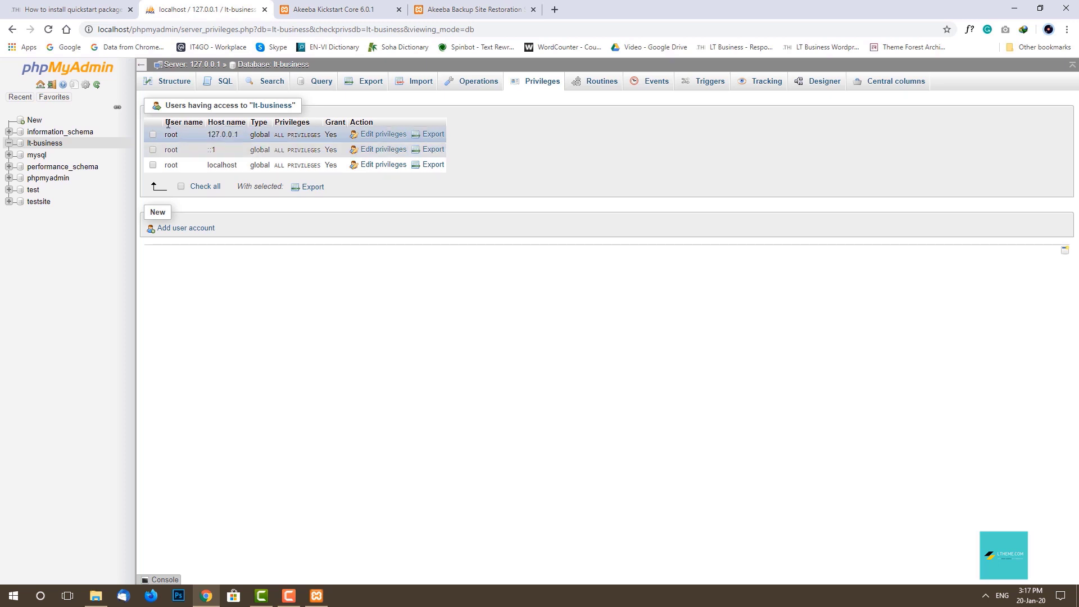
pyautogui.moveTo(165, 122); pyautogui.dragTo(202, 121)
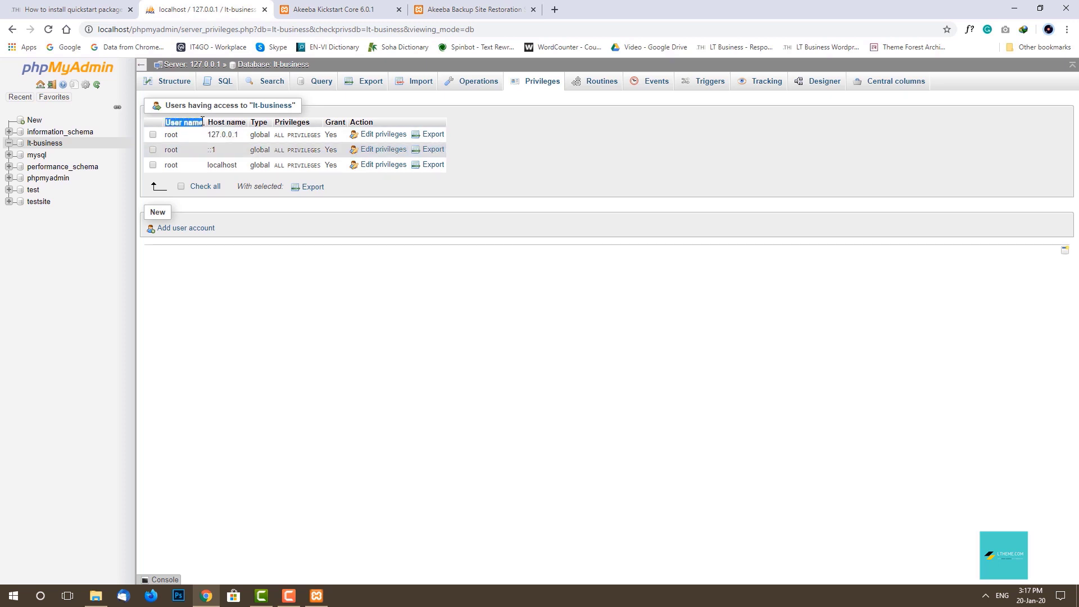
pyautogui.doubleClick(172, 134)
pyautogui.rightClick(173, 137)
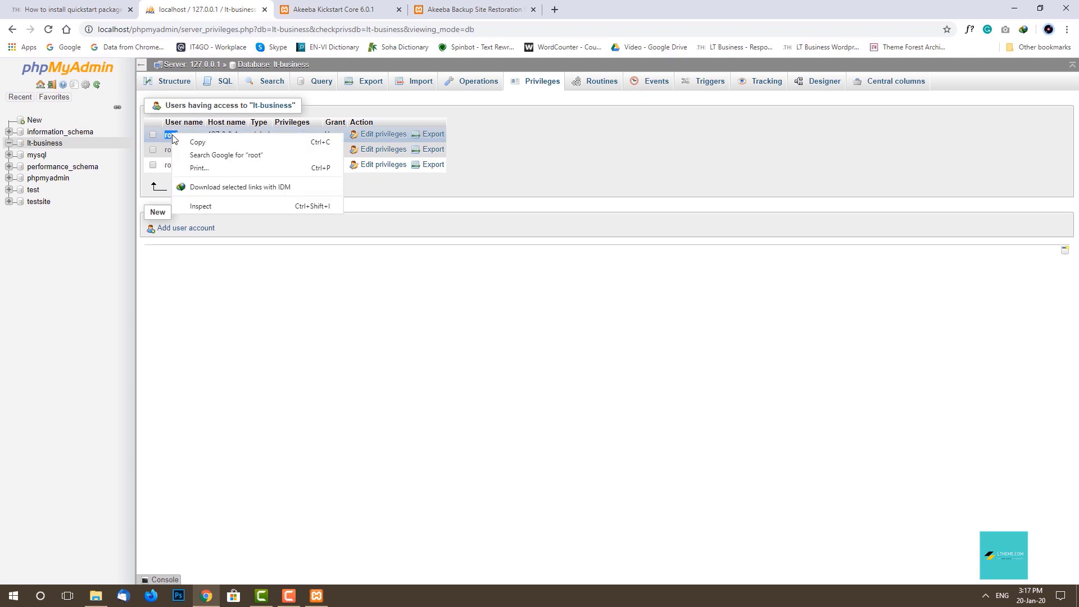
pyautogui.click(208, 142)
pyautogui.click(482, 6)
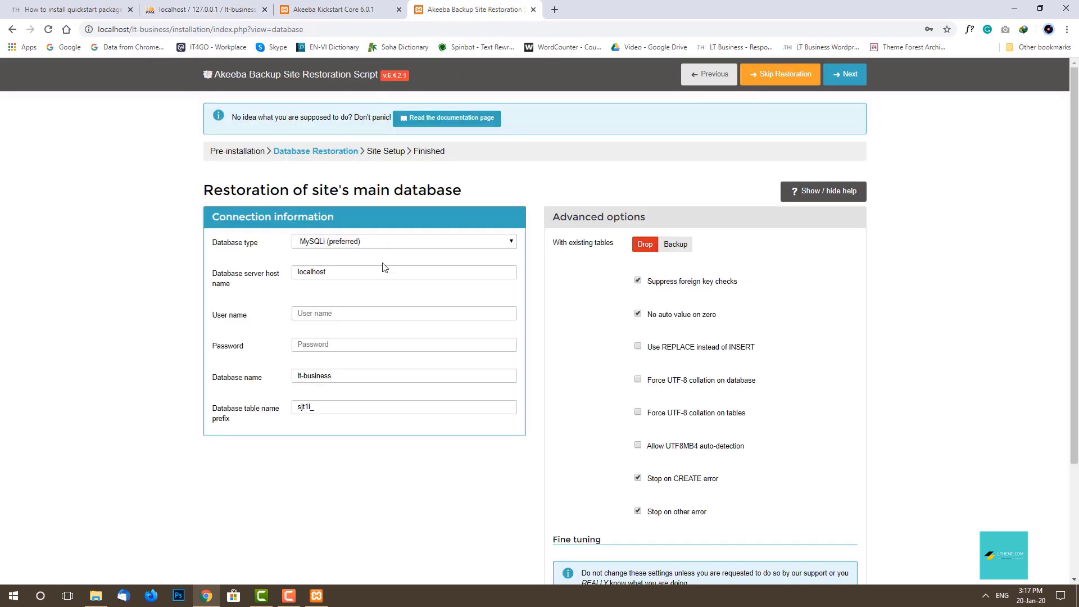
# Paste root as the database user name.
pyautogui.click(375, 313)
pyautogui.rightClick(375, 313)
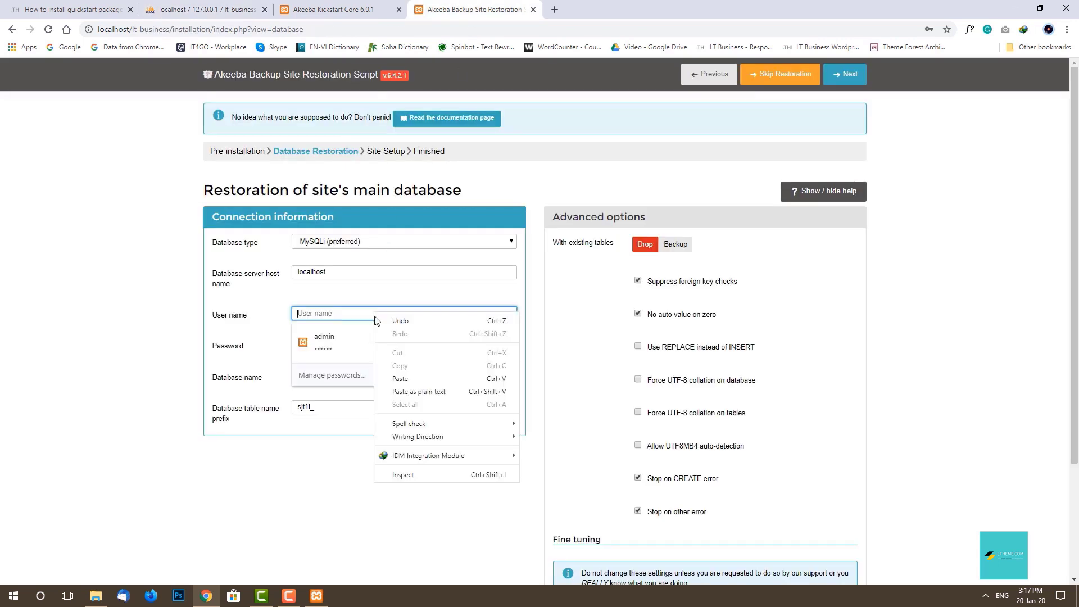
pyautogui.click(427, 381)
pyautogui.click(415, 449)
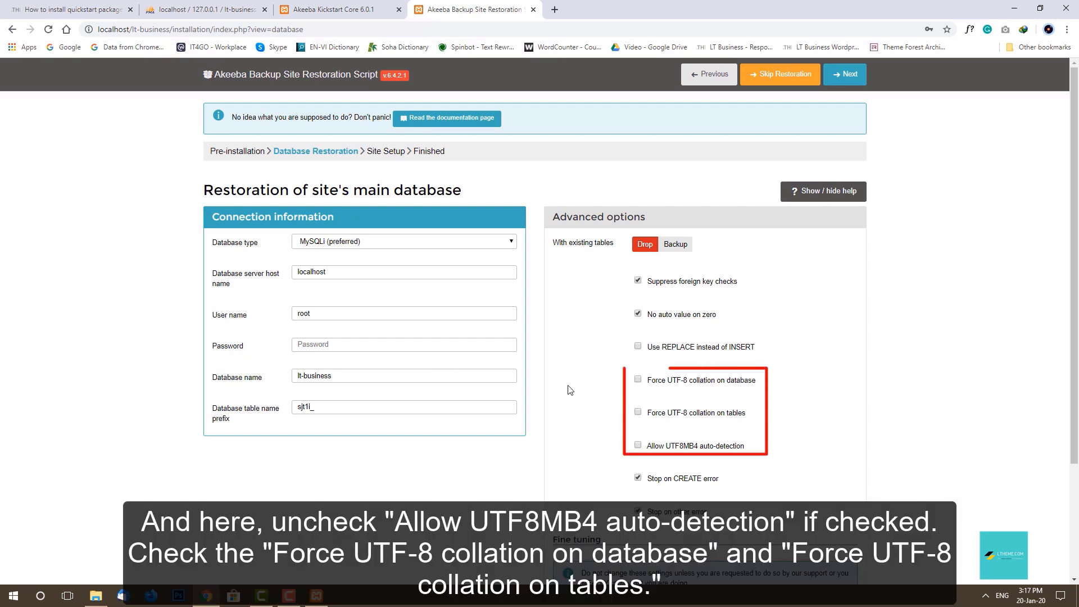
# Enable Force UTF-8 collation on both the database and the tables.
pyautogui.click(638, 379)
pyautogui.click(638, 413)
pyautogui.scroll(-3, 571, 436)
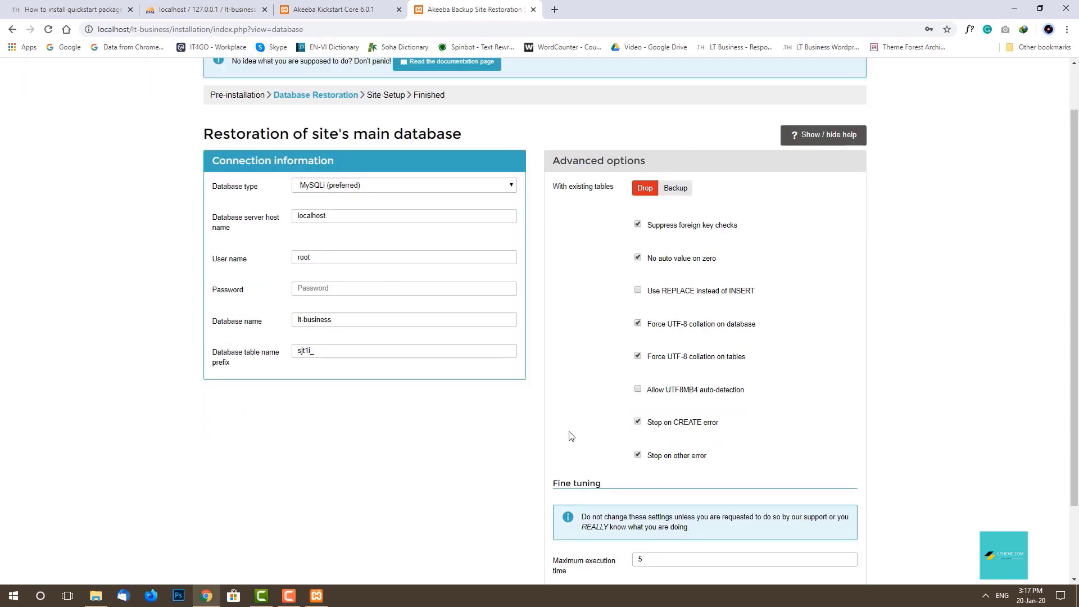
pyautogui.scroll(3, 571, 436)
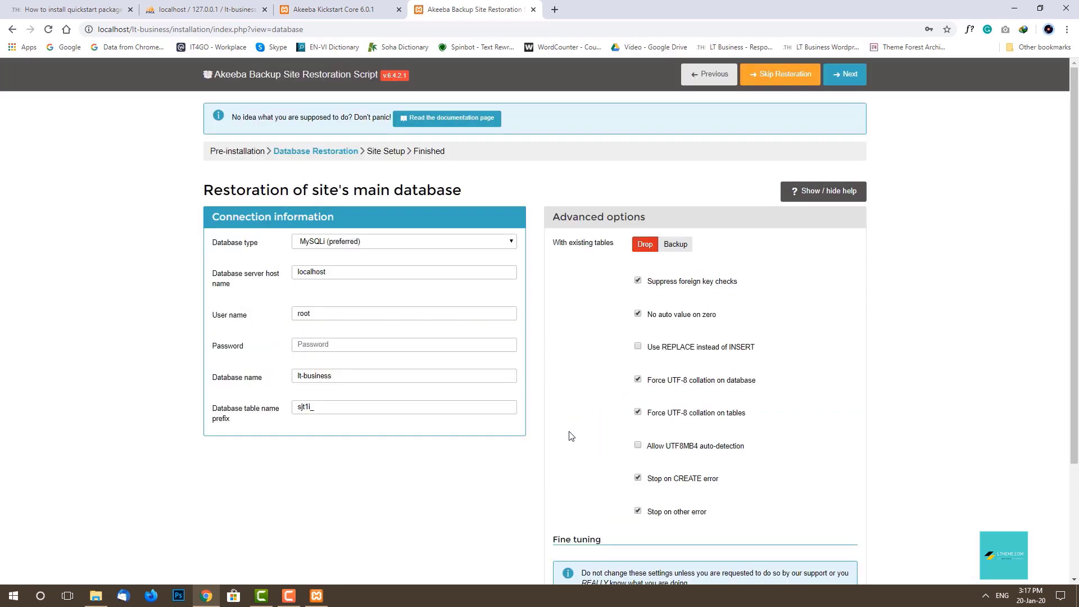
# Restore the main database, checking its progress between tabs, then continue to Site Setup.
pyautogui.click(849, 78)
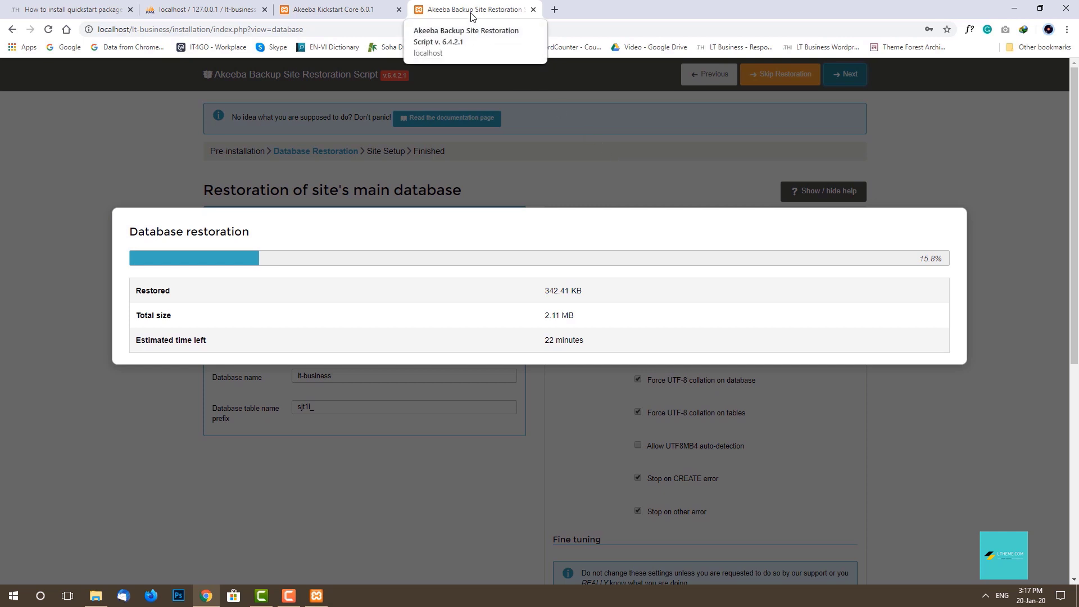
pyautogui.click(344, 9)
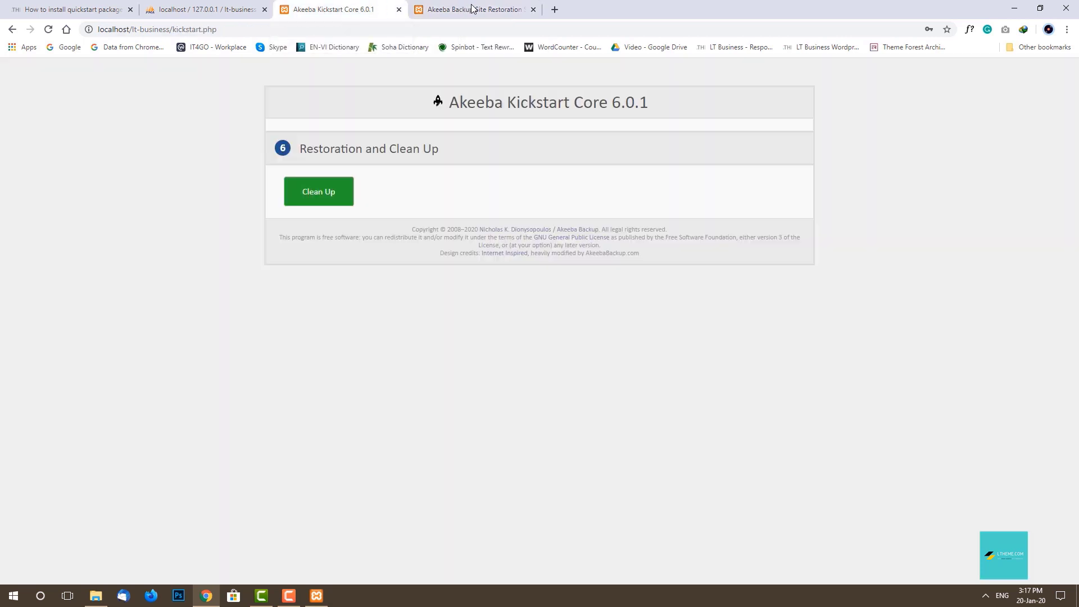
pyautogui.click(471, 8)
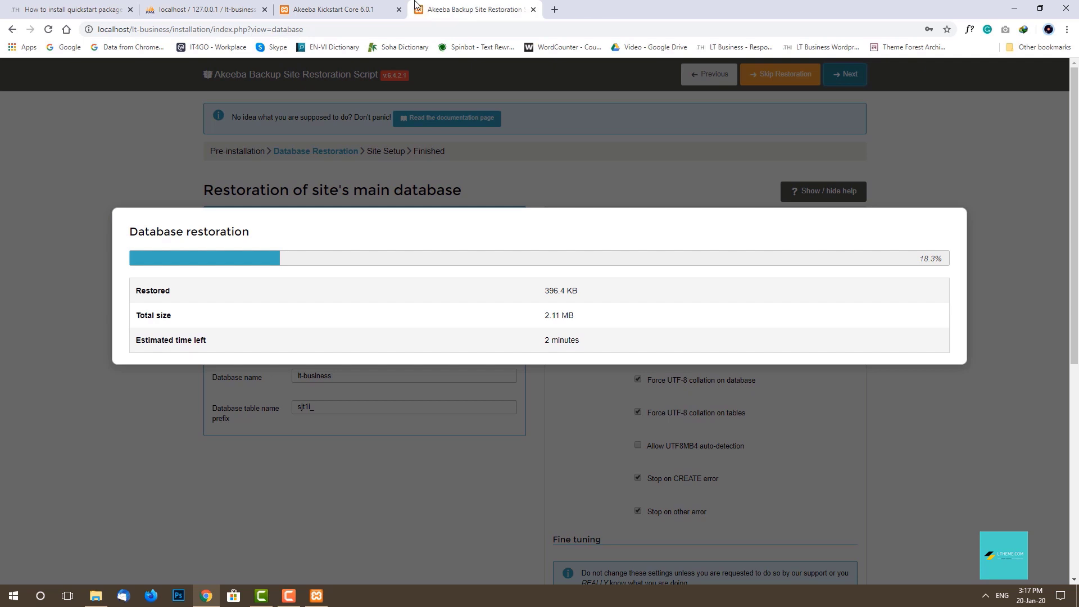
pyautogui.click(62, 9)
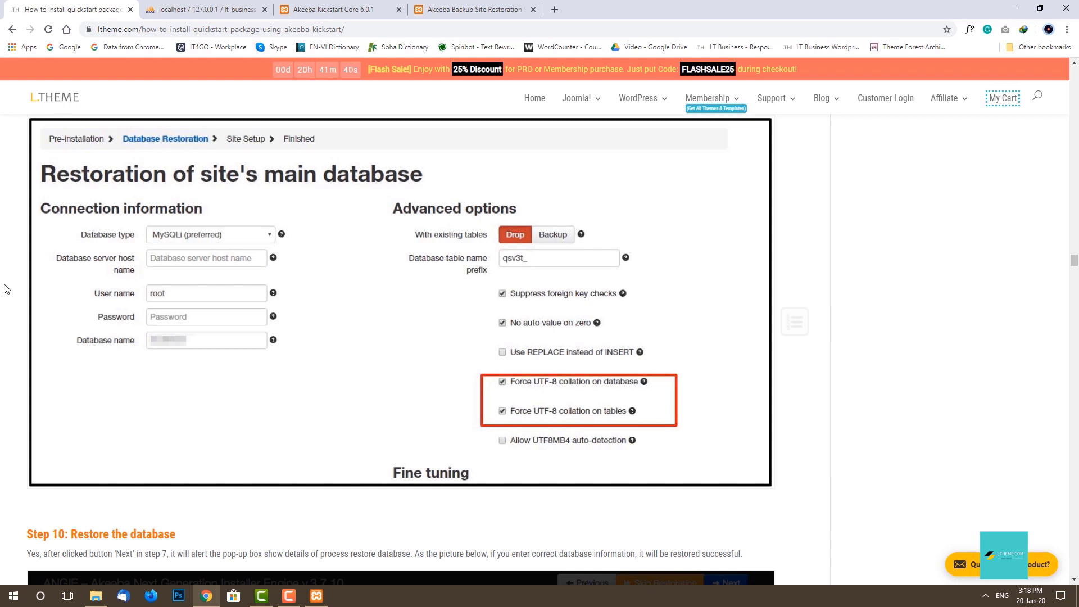
pyautogui.click(495, 6)
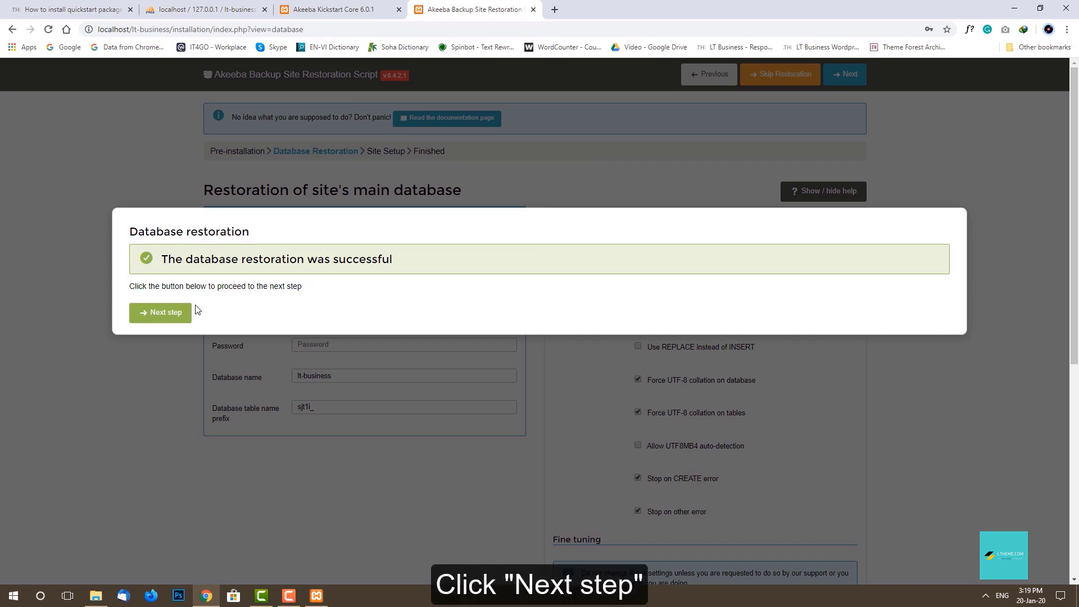
pyautogui.click(162, 315)
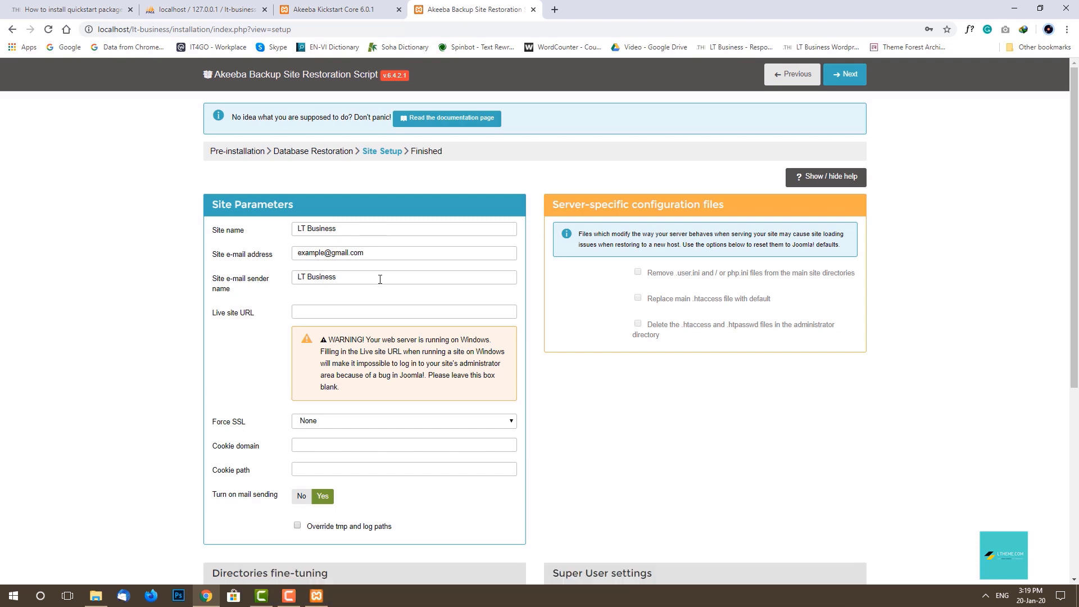
# Keep admin as the Super User and enter its password twice.
pyautogui.scroll(-1, 116, 412)
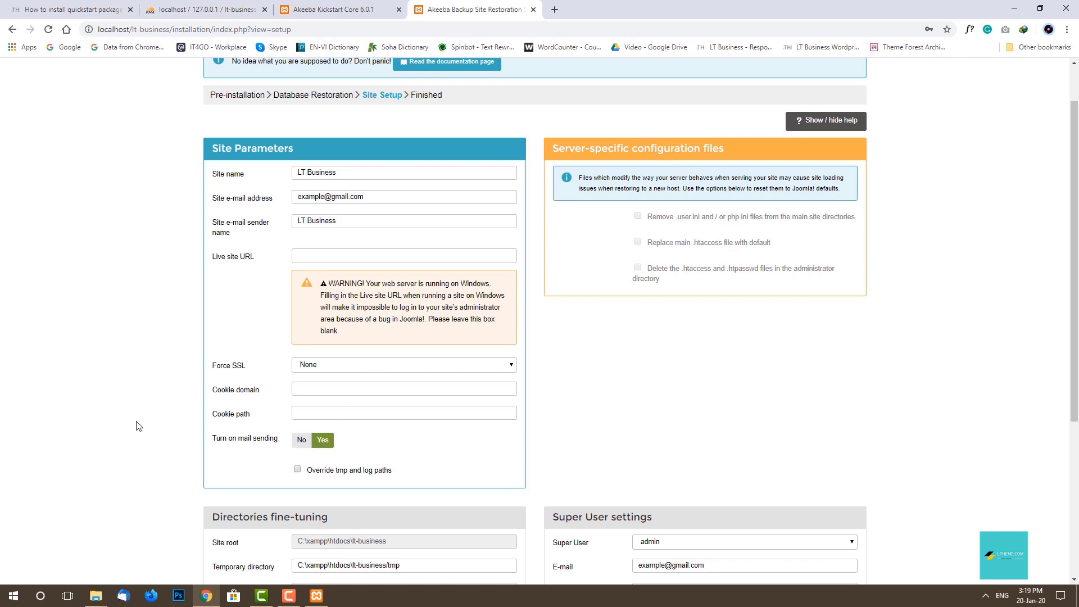
pyautogui.scroll(-3, 138, 426)
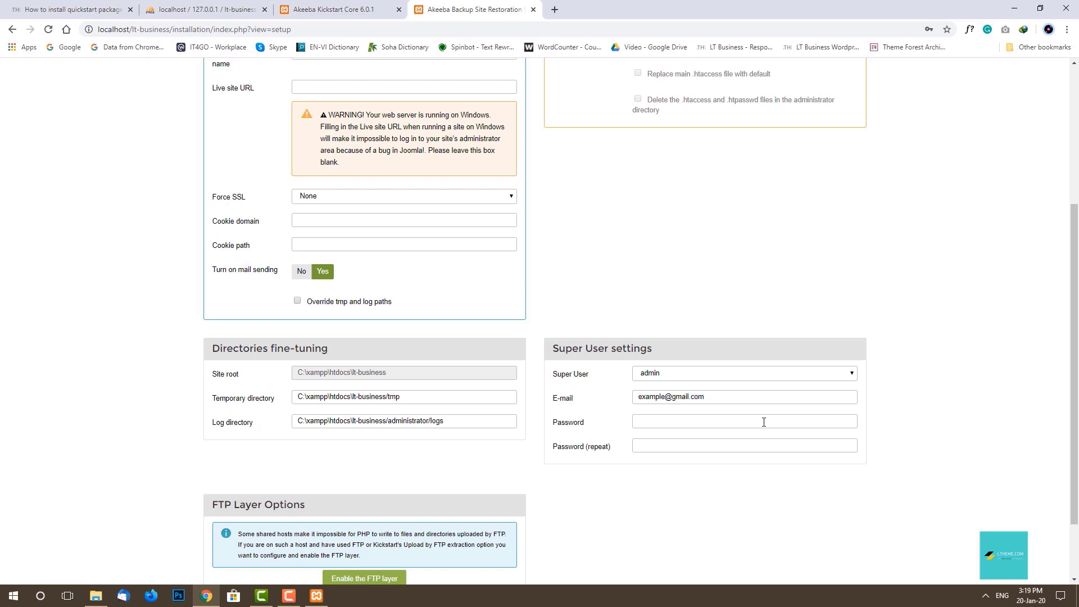
pyautogui.click(854, 378)
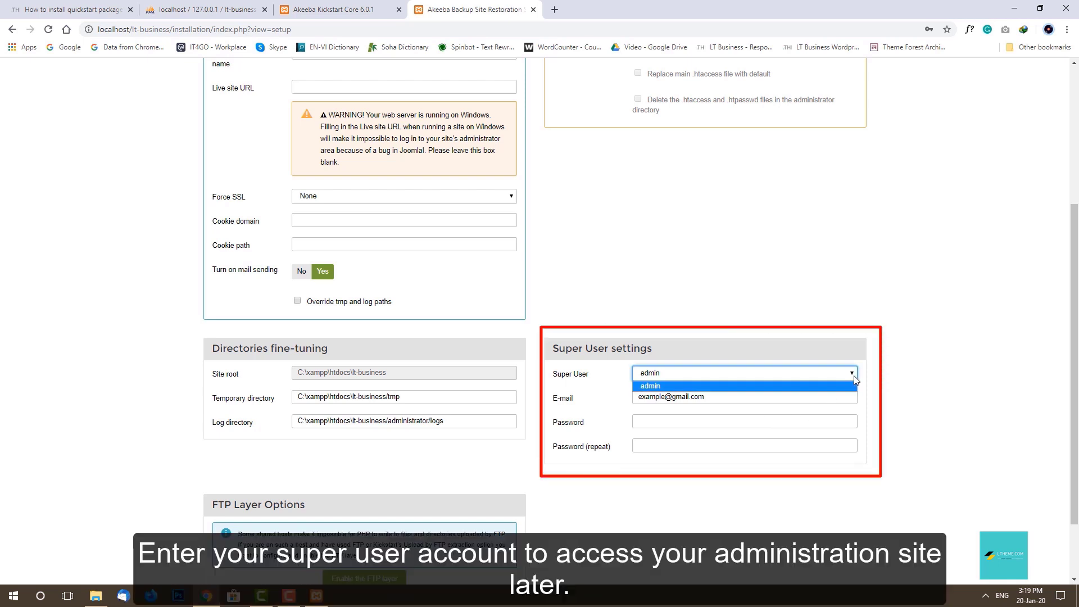
pyautogui.click(854, 385)
pyautogui.click(848, 422)
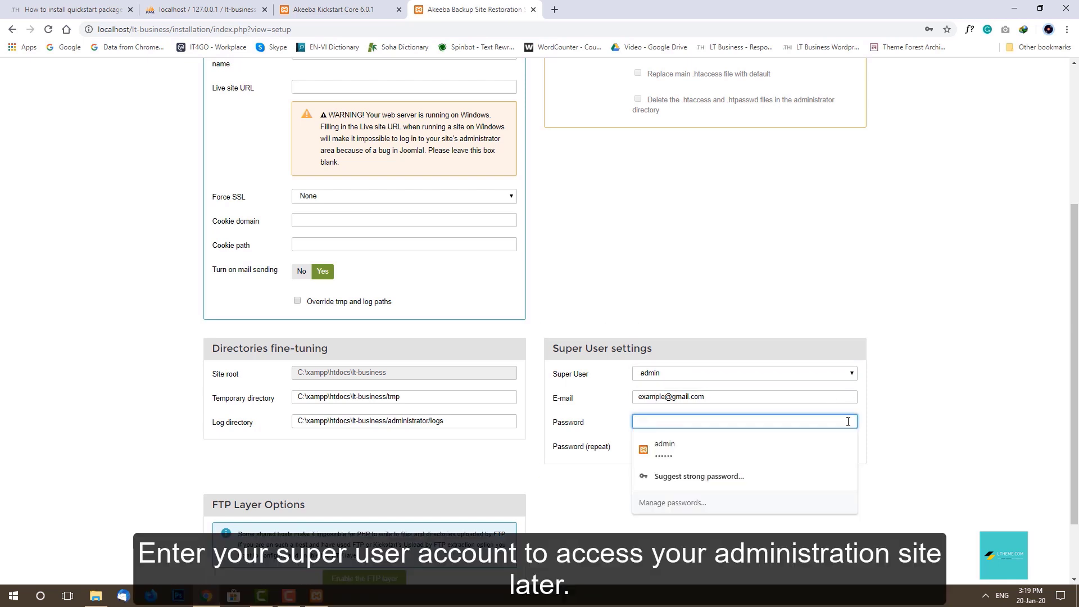
pyautogui.write('123456')
pyautogui.press('Tab')
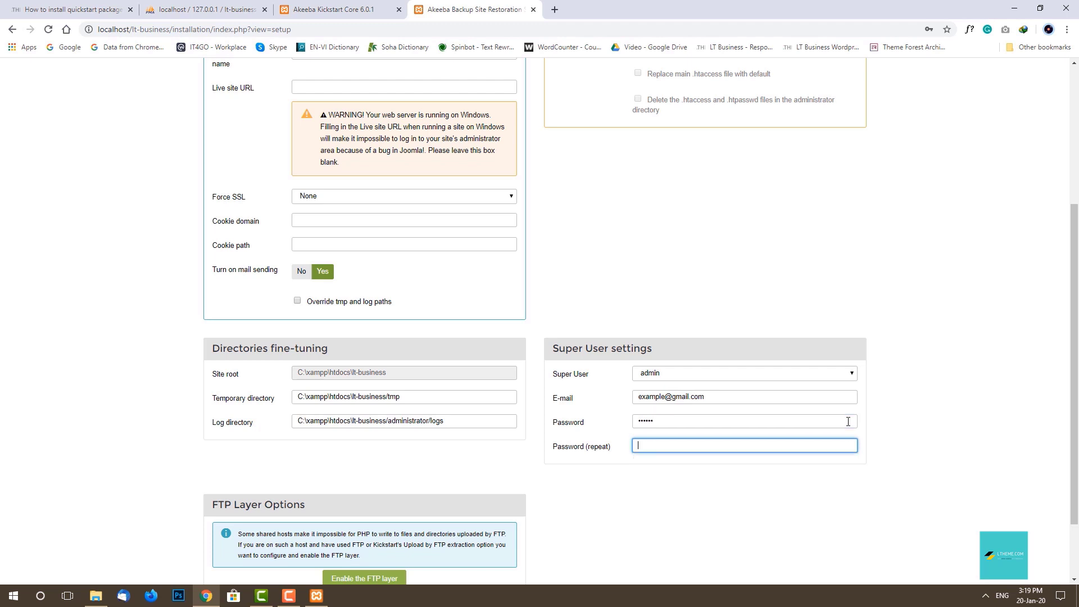
pyautogui.write('123456')
pyautogui.click(932, 434)
pyautogui.scroll(-2, 931, 433)
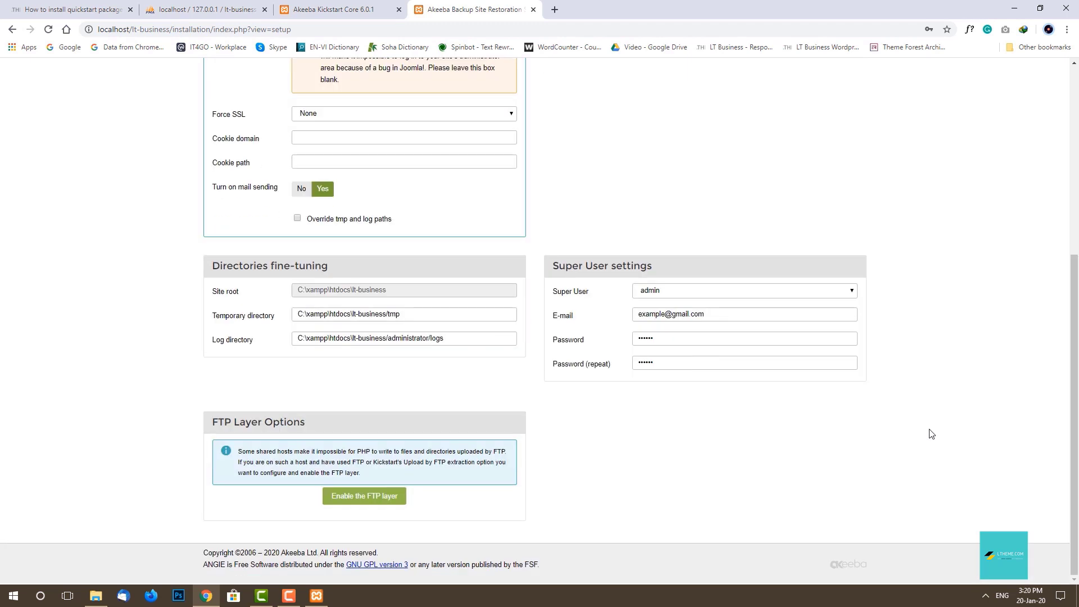
pyautogui.scroll(5, 931, 434)
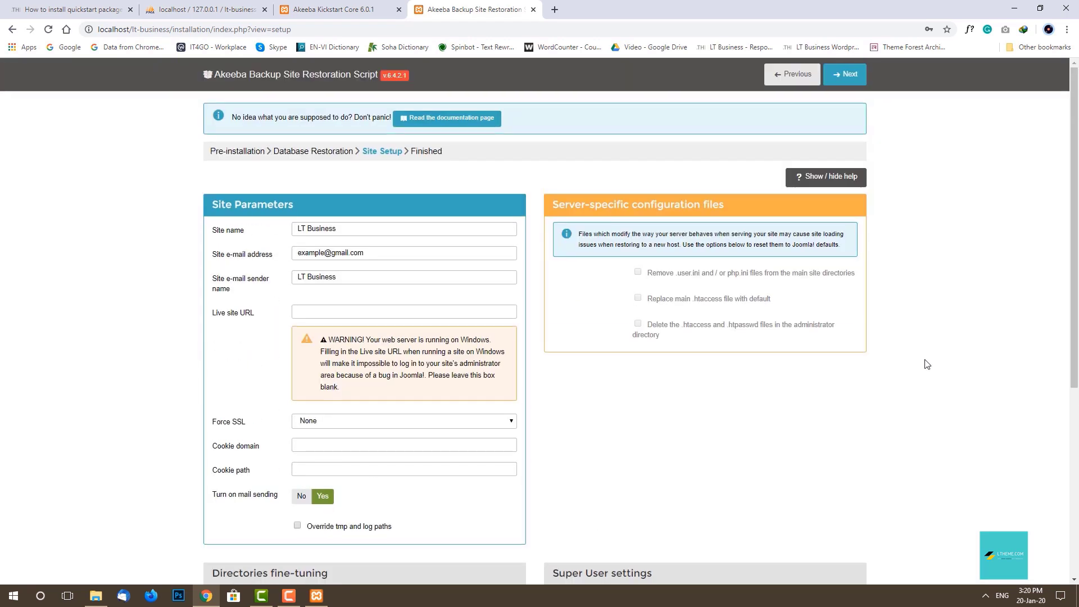
# Submit Site Setup to finish restoration and dismiss Chrome's save-password offer.
pyautogui.click(852, 80)
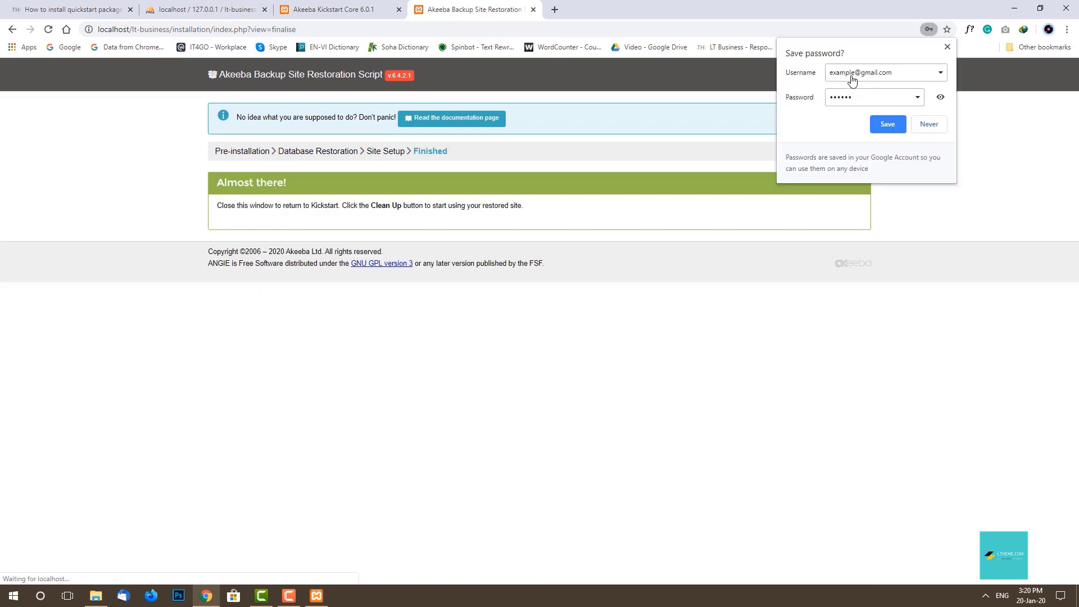
pyautogui.click(948, 47)
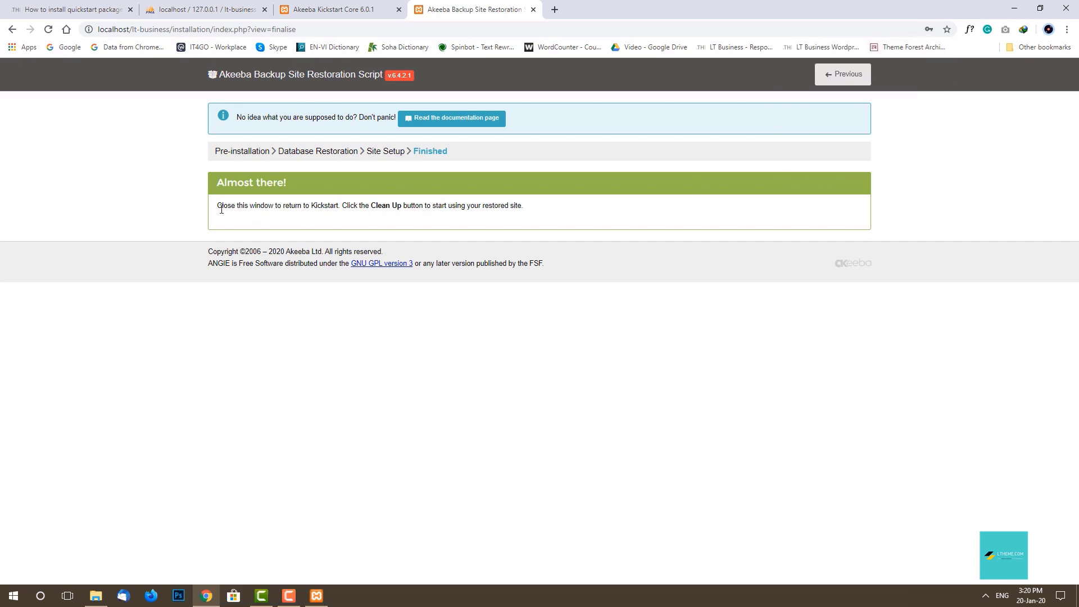
pyautogui.moveTo(218, 206); pyautogui.dragTo(523, 206)
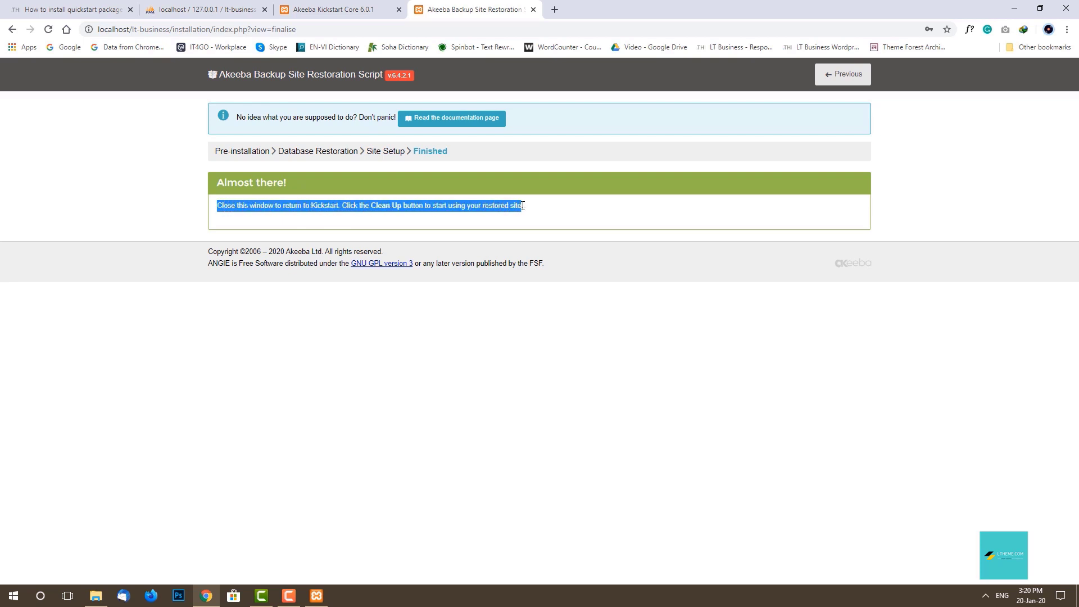
pyautogui.click(532, 211)
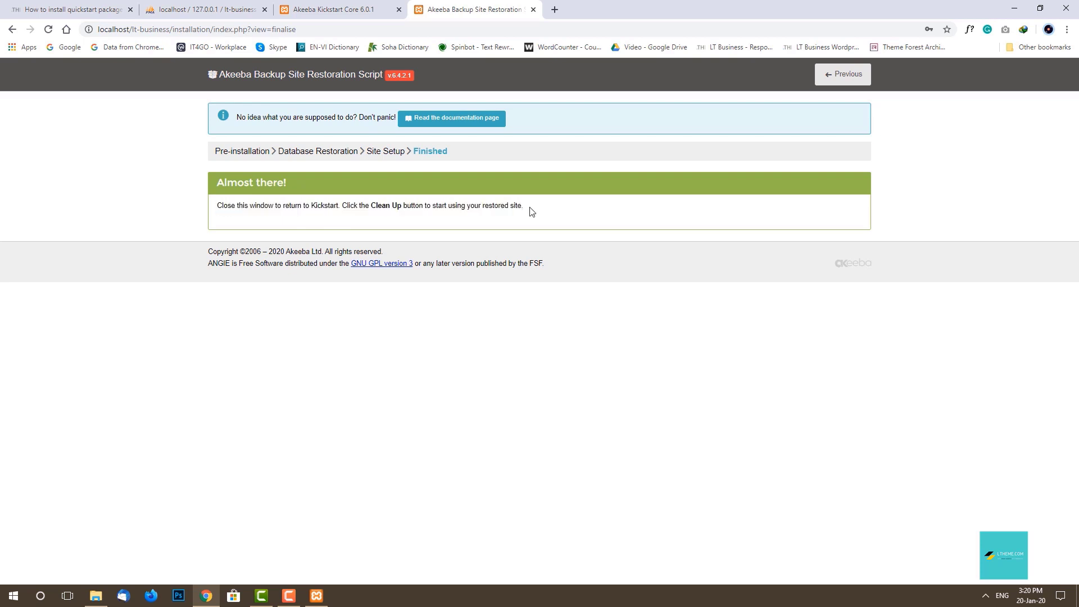
# Clean up Kickstart's installation files and open the restored site's frontend homepage.
pyautogui.click(344, 11)
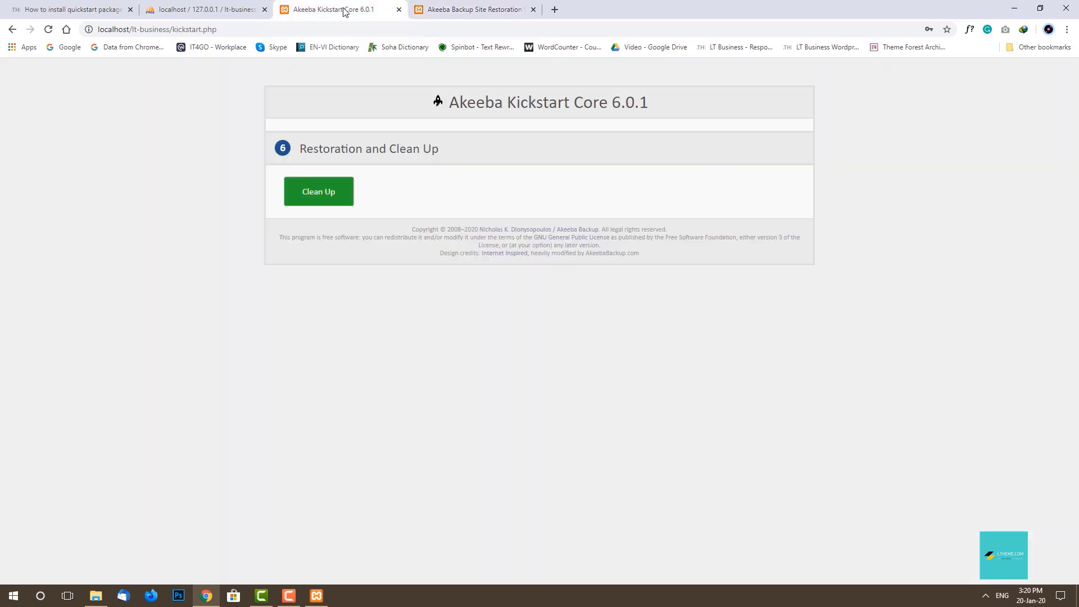
pyautogui.click(318, 193)
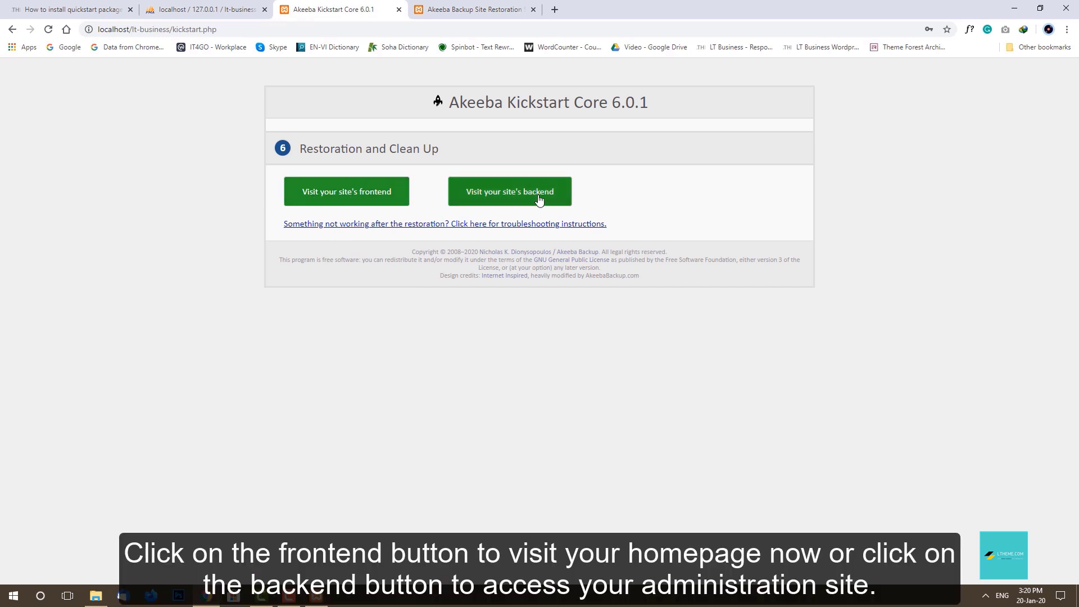
pyautogui.click(347, 197)
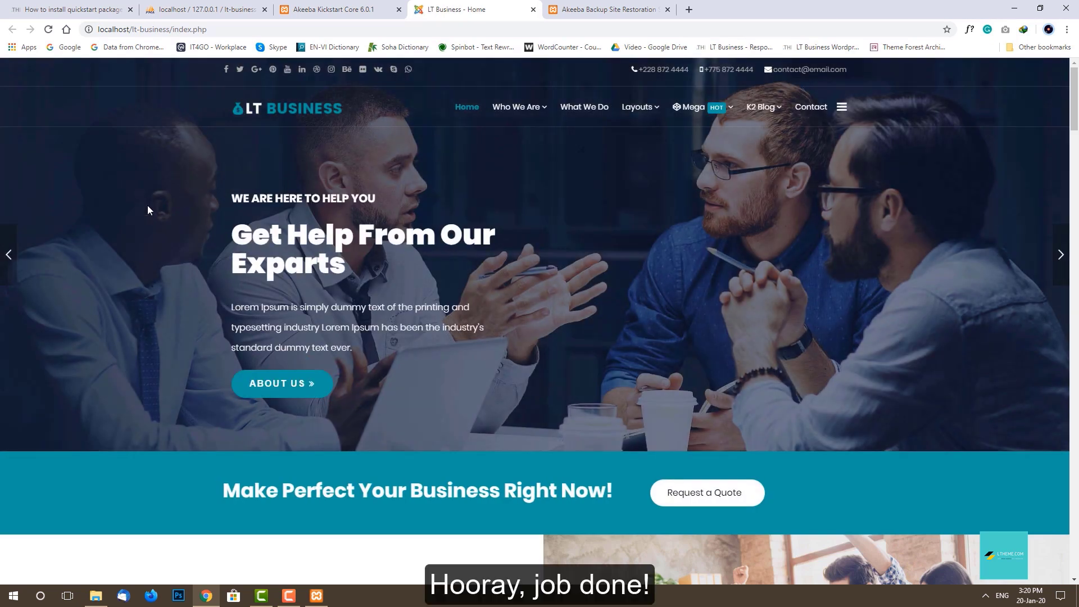
pyautogui.scroll(-6, 59, 210)
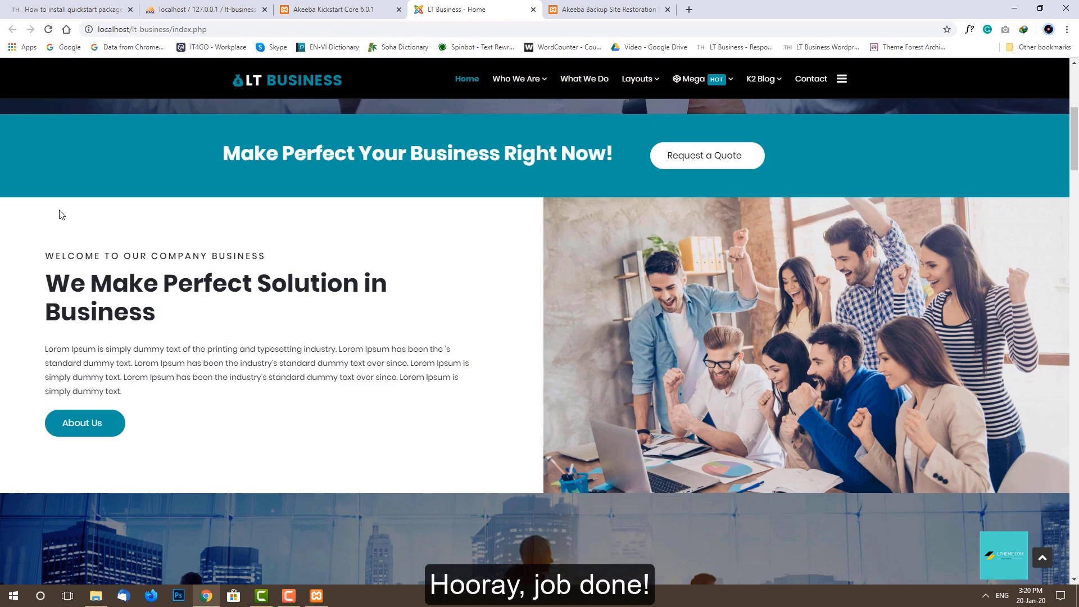
pyautogui.scroll(-8, 59, 215)
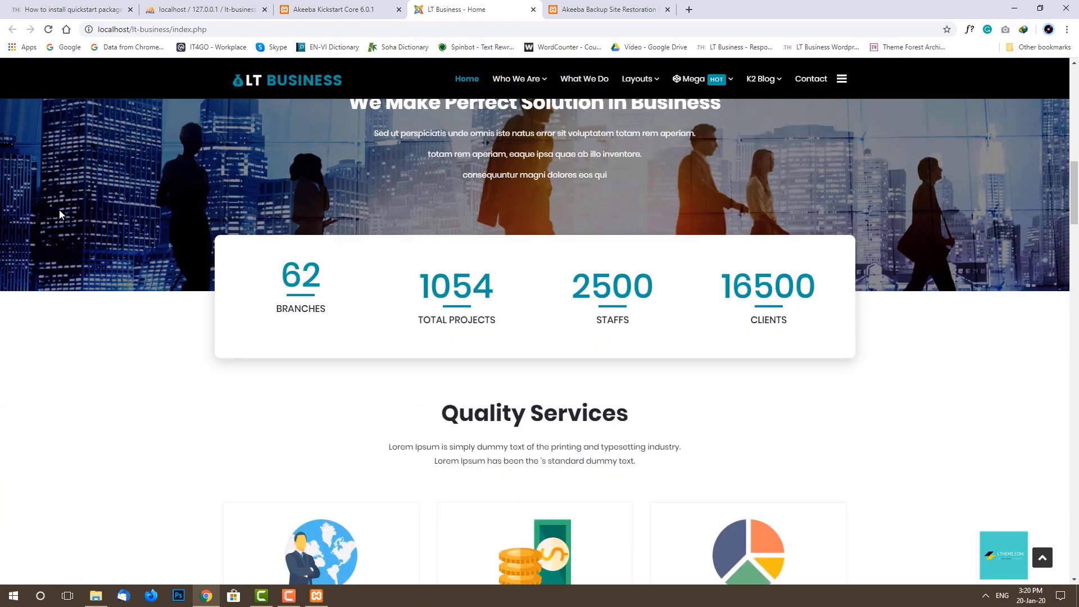
pyautogui.scroll(-4, 59, 215)
pyautogui.scroll(-12, 59, 215)
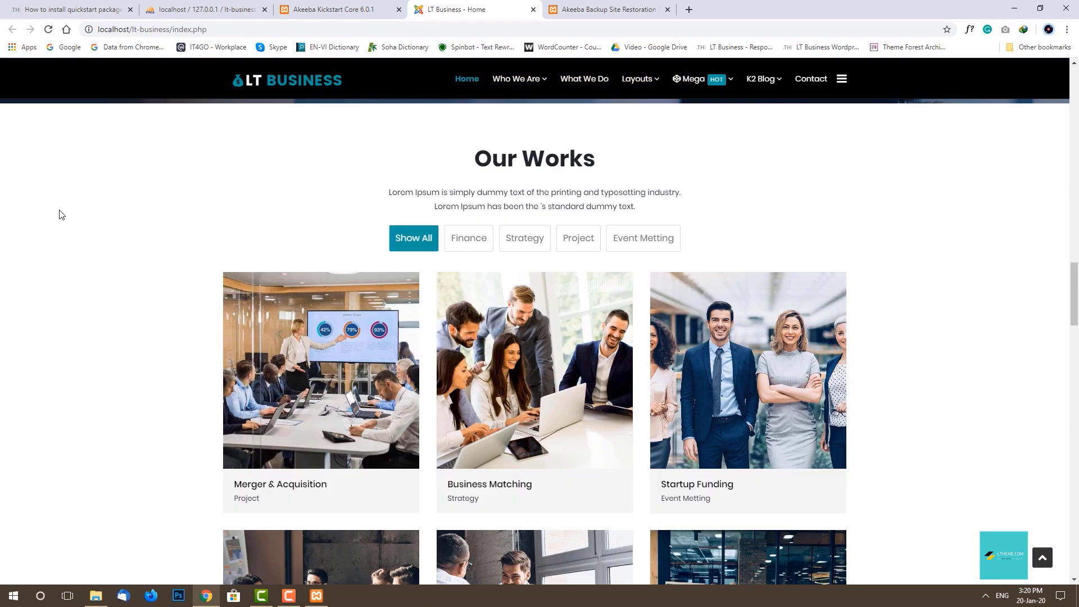
pyautogui.scroll(-11, 59, 215)
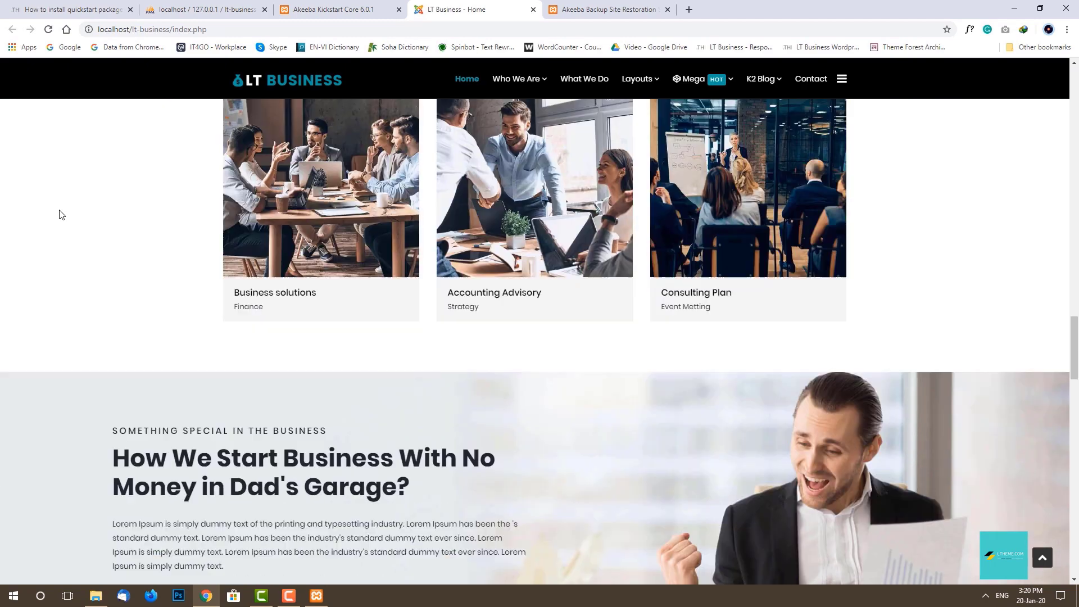
pyautogui.scroll(-12, 59, 213)
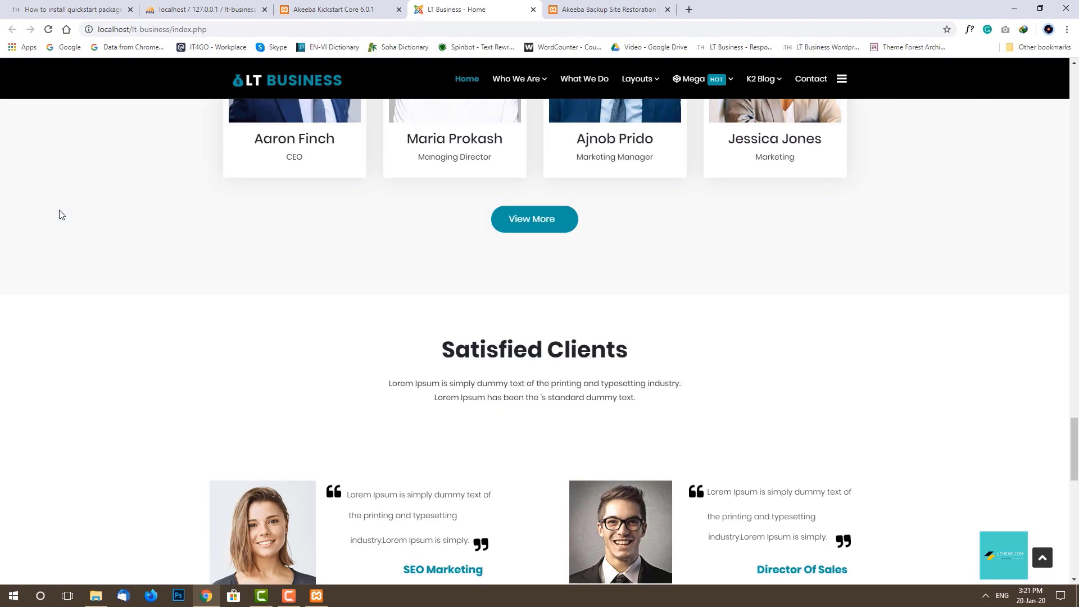
pyautogui.scroll(-10, 59, 215)
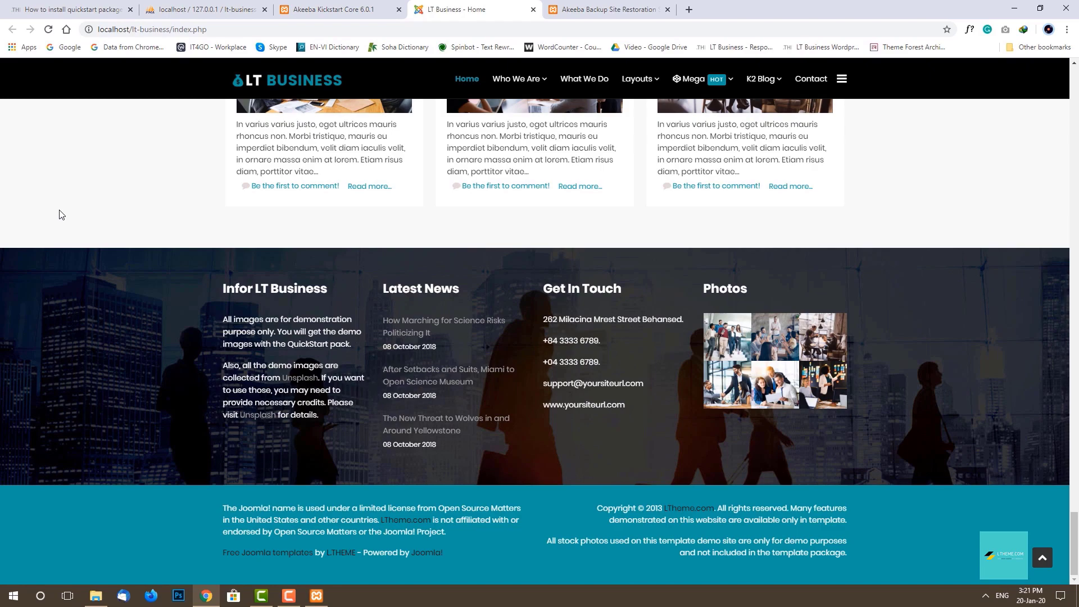
pyautogui.scroll(20, 60, 214)
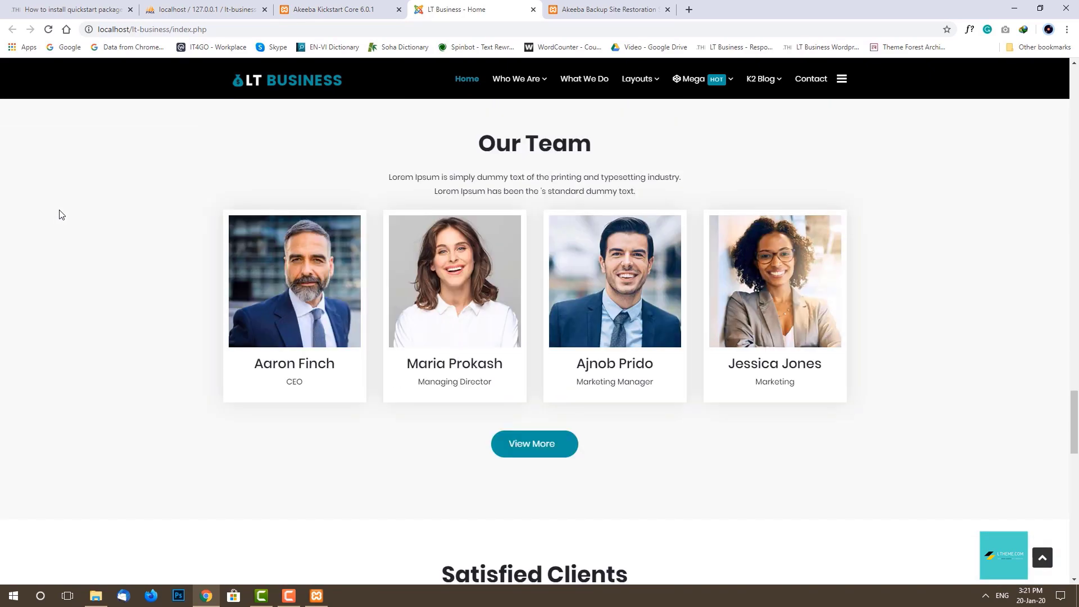
pyautogui.scroll(20, 60, 214)
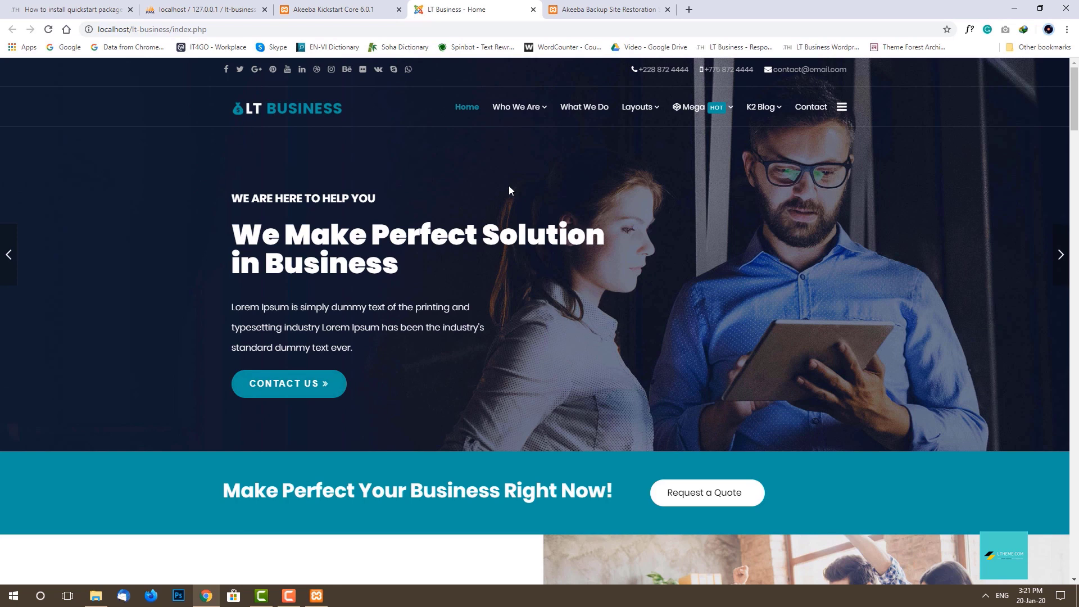
# Open the Joomla backend from Kickstart and log in as admin with its password.
pyautogui.click(358, 9)
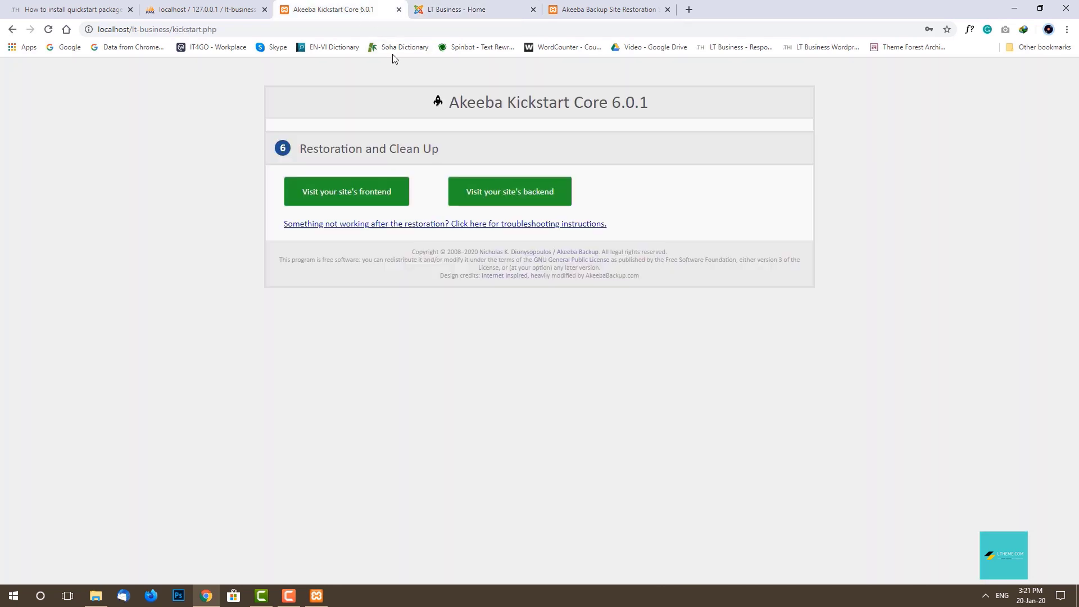
pyautogui.click(512, 201)
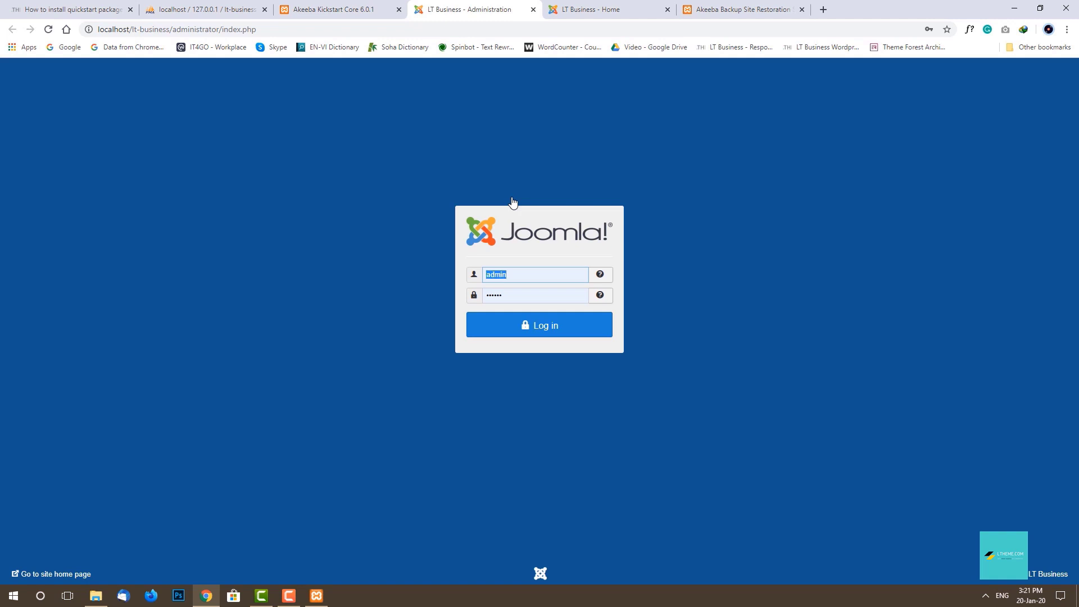
pyautogui.write('admin')
pyautogui.press('Tab')
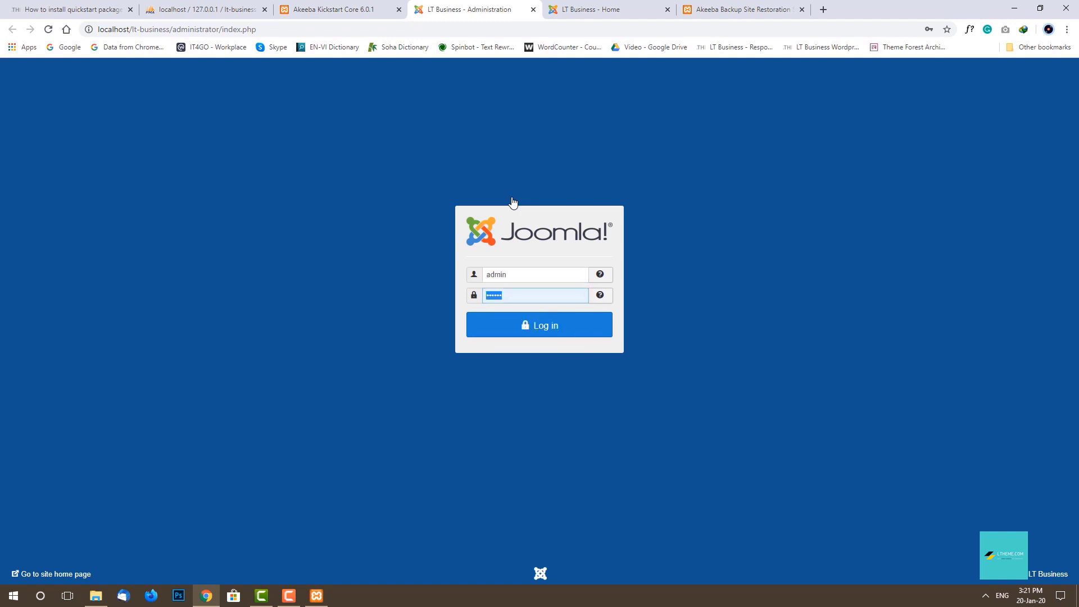
pyautogui.write('123456')
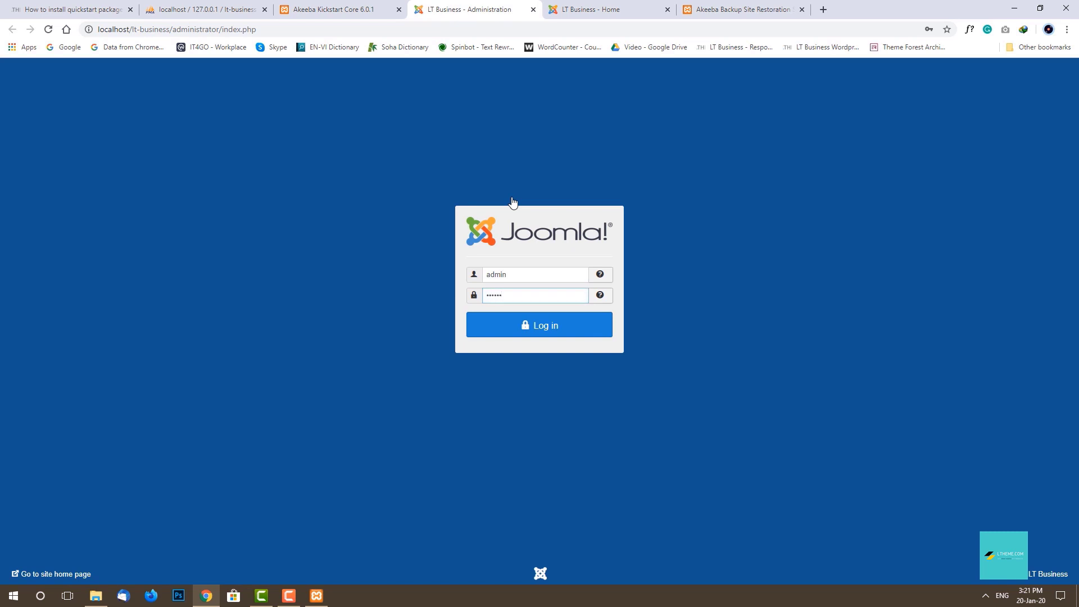
pyautogui.click(546, 330)
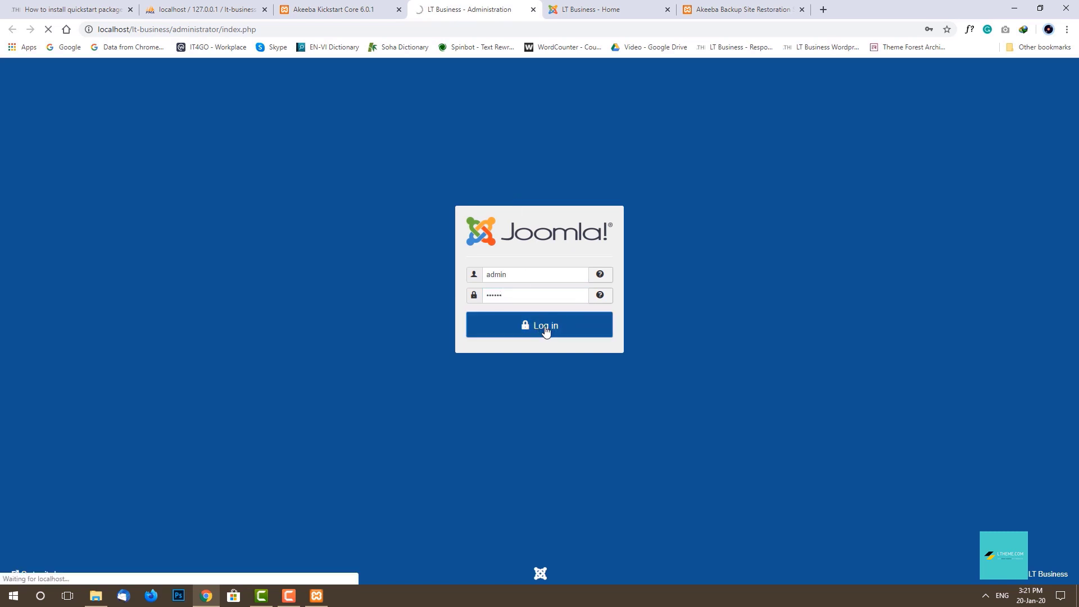